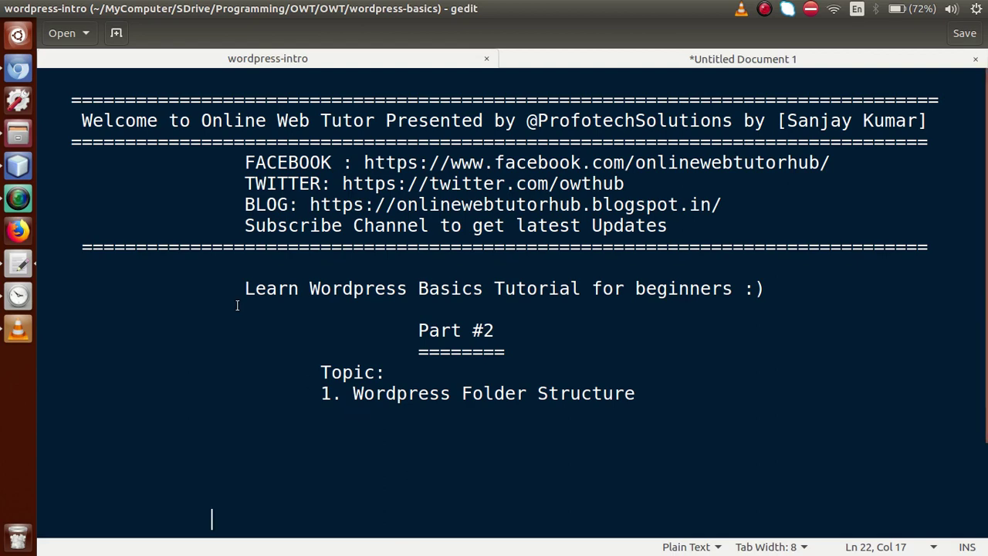
- Switch from gedit to the file manager at /var/www/html/wordpress-basics
click(16, 135)
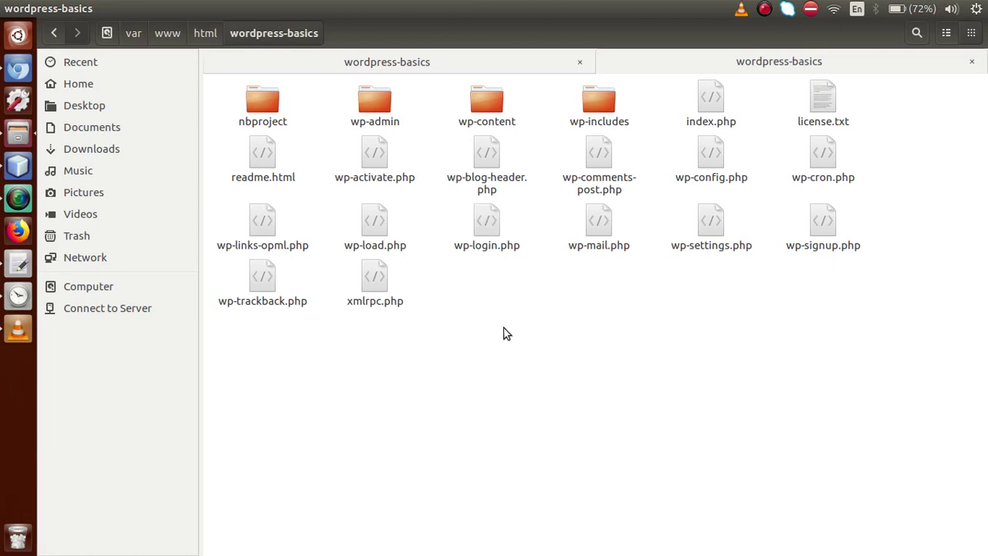
- Select the core PHP files and nbproject folder, glancing at the WordpressBasics project in NetBeans
drag(851, 312, 303, 149)
click(262, 105)
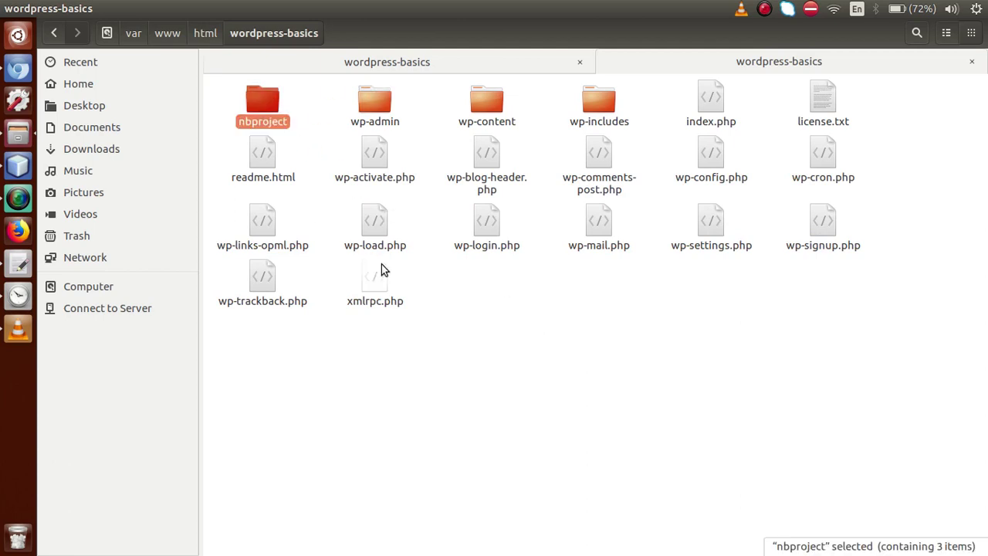
key(alt+Tab)
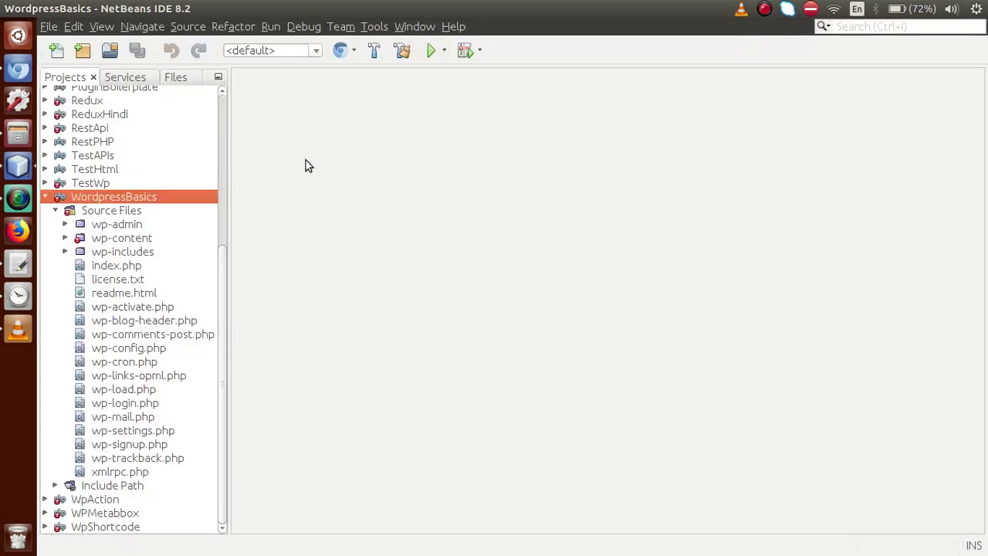
key(alt+Tab)
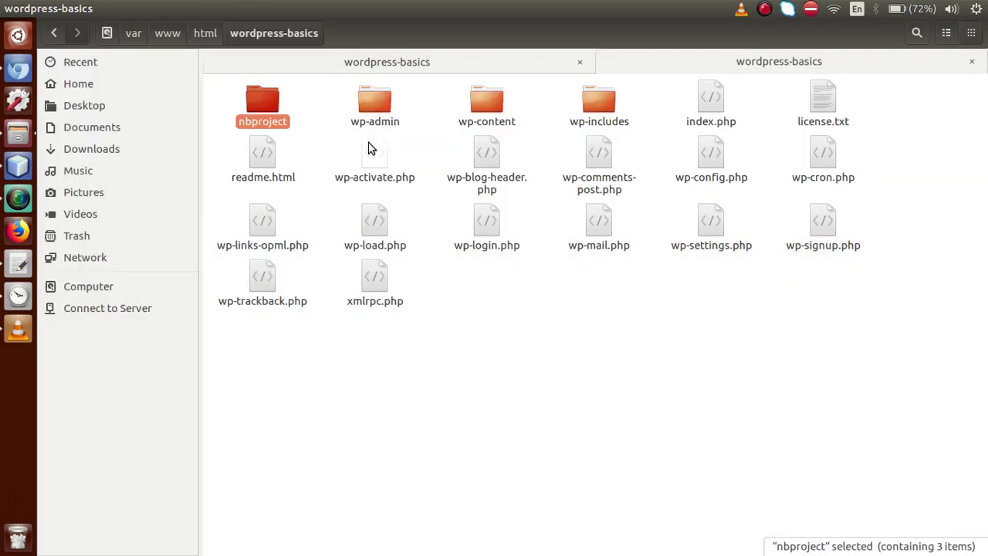
click(313, 108)
click(261, 102)
click(306, 104)
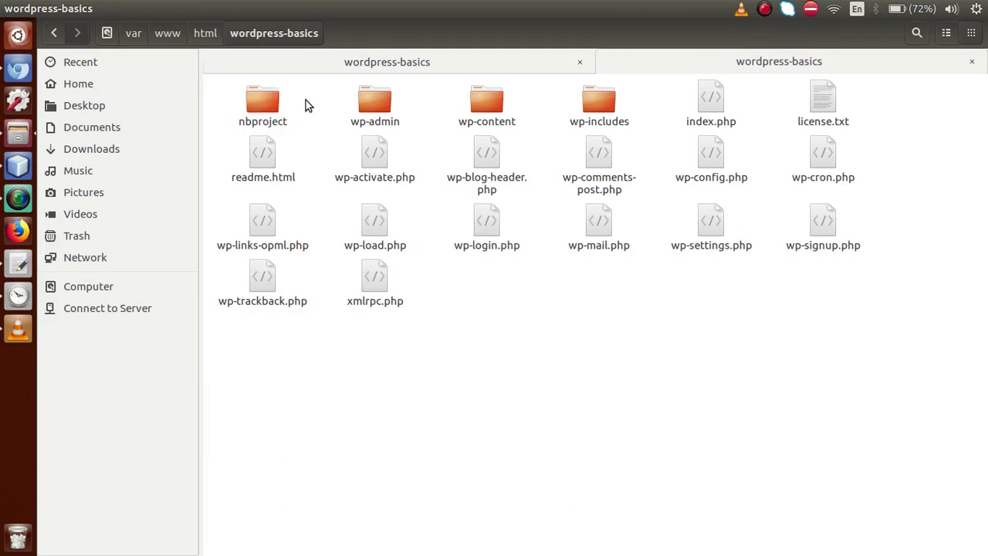
- Check the wp-admin, wp-content and wp-includes folders' item counts, then bring up the Dashboard
click(376, 103)
click(482, 101)
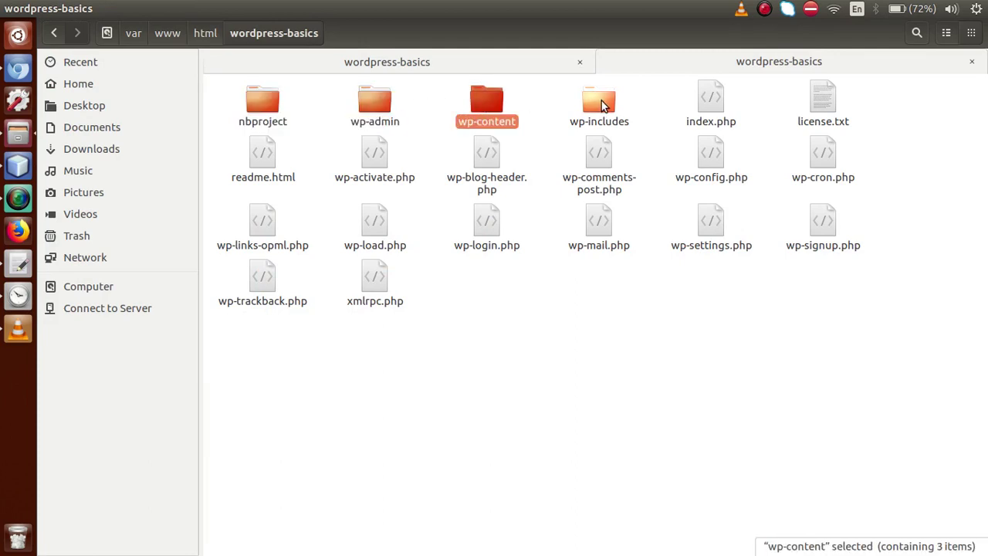
click(601, 100)
click(480, 102)
click(433, 105)
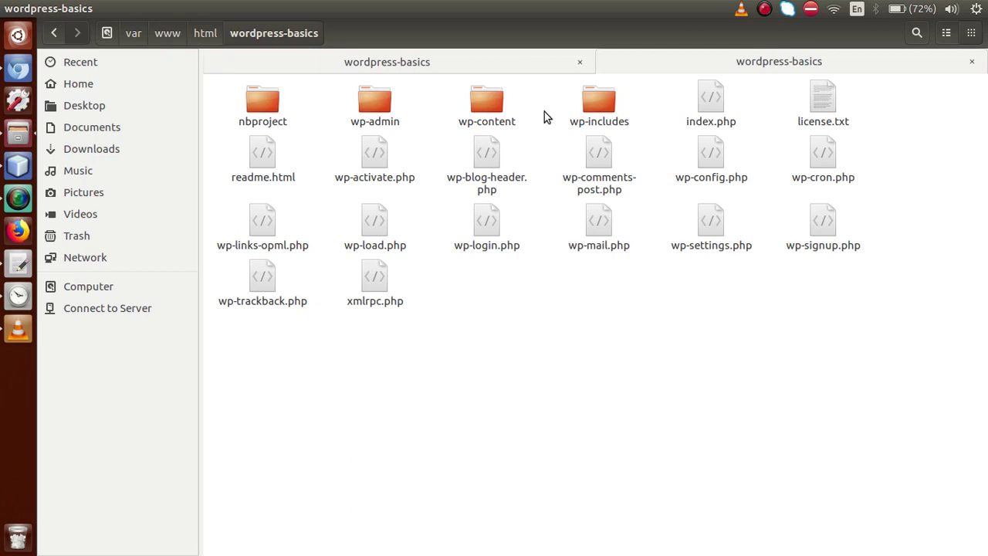
click(365, 105)
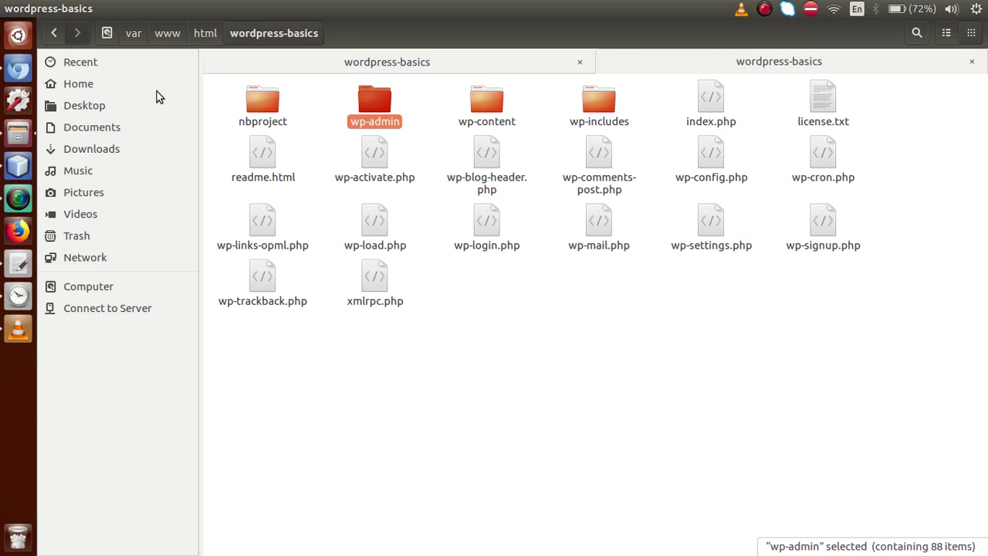
click(21, 71)
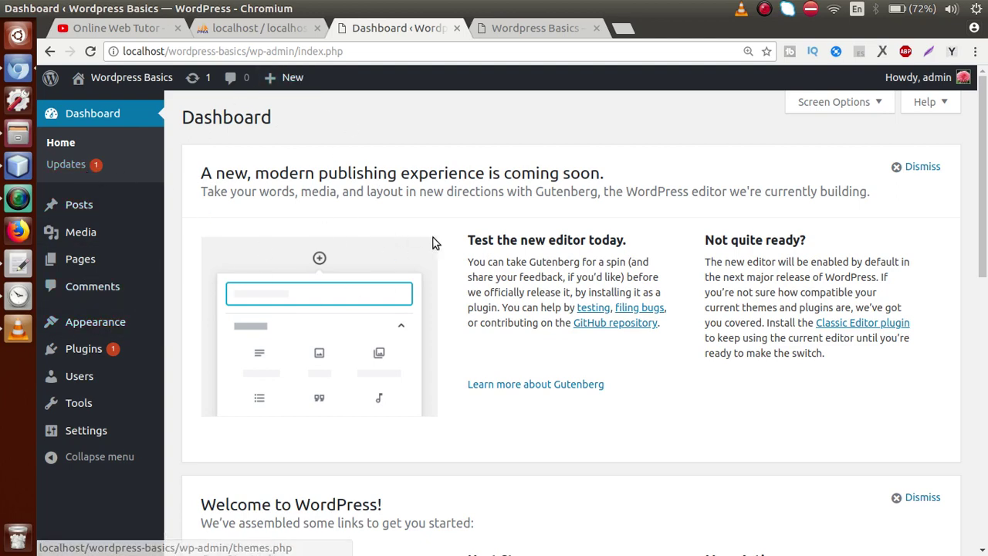
- Back in Files, select the wp-admin and wp-content folders
key(alt+Tab)
click(364, 103)
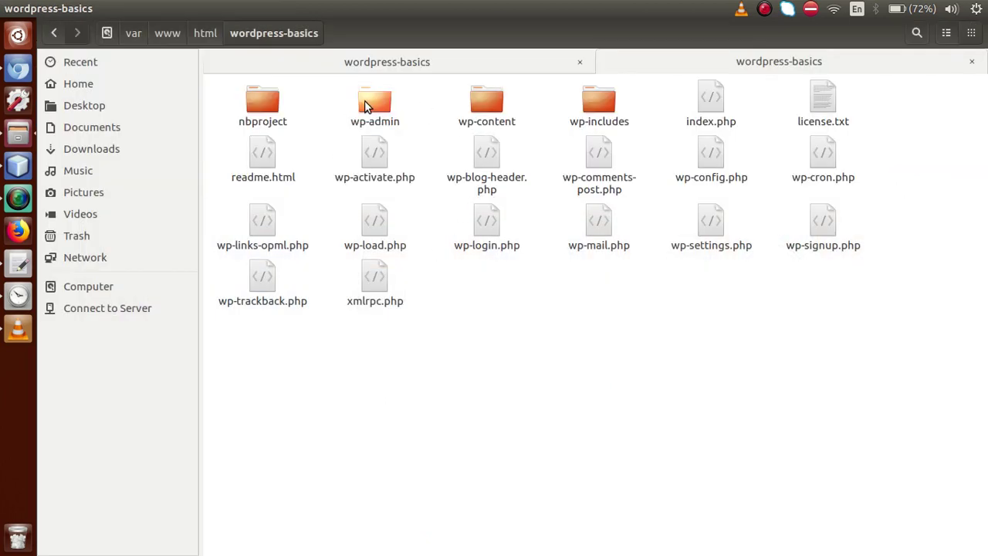
click(473, 106)
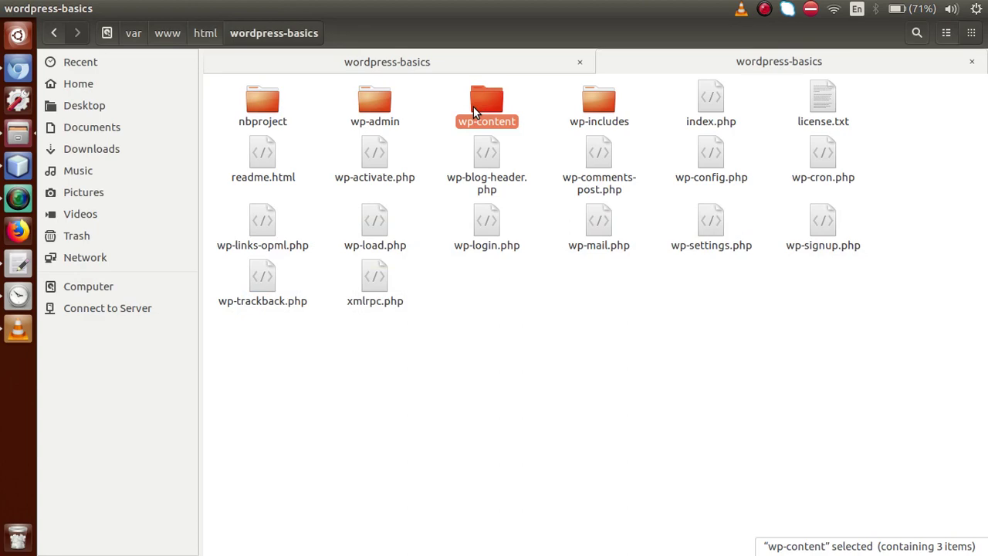
- Compare the site's front page with the admin Dashboard in Chromium, then return to Files
click(19, 71)
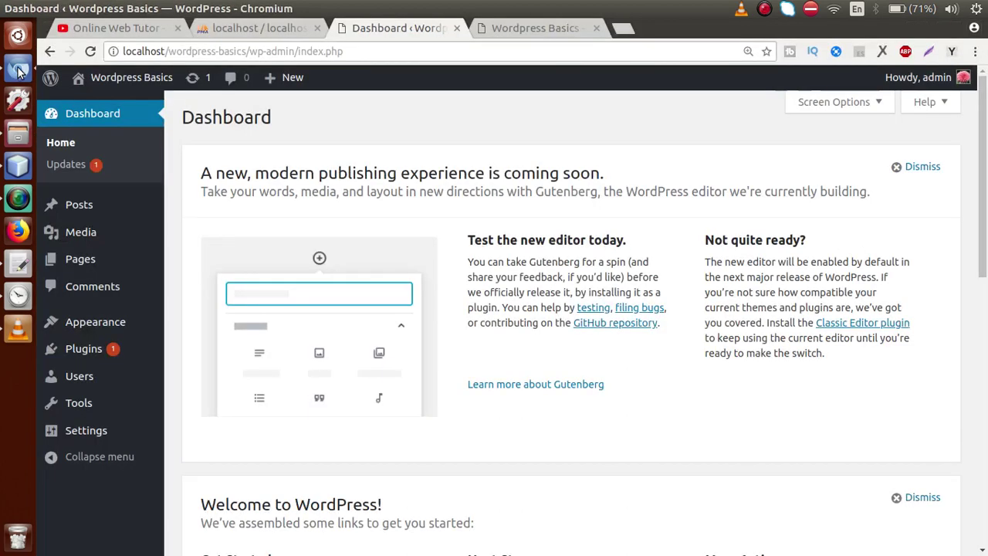
click(514, 29)
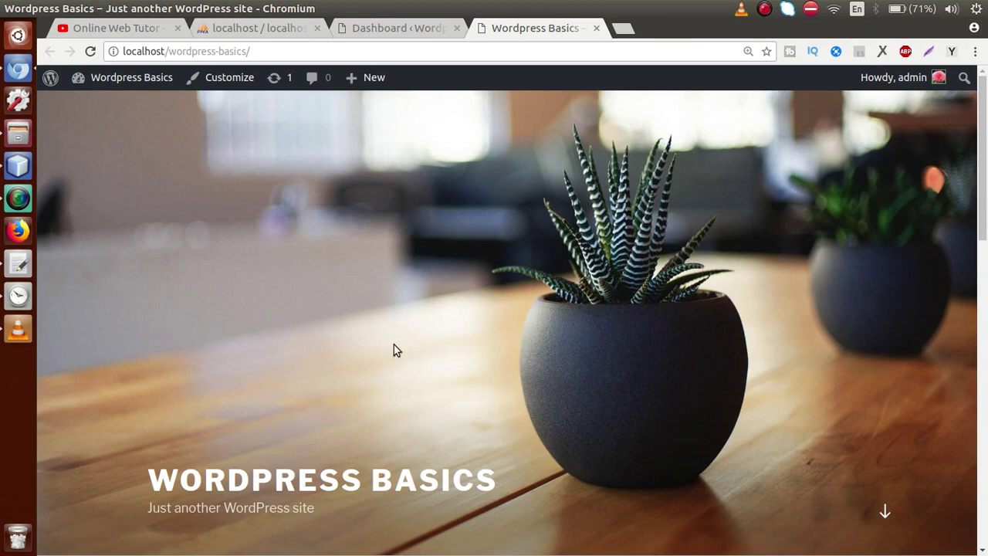
click(401, 31)
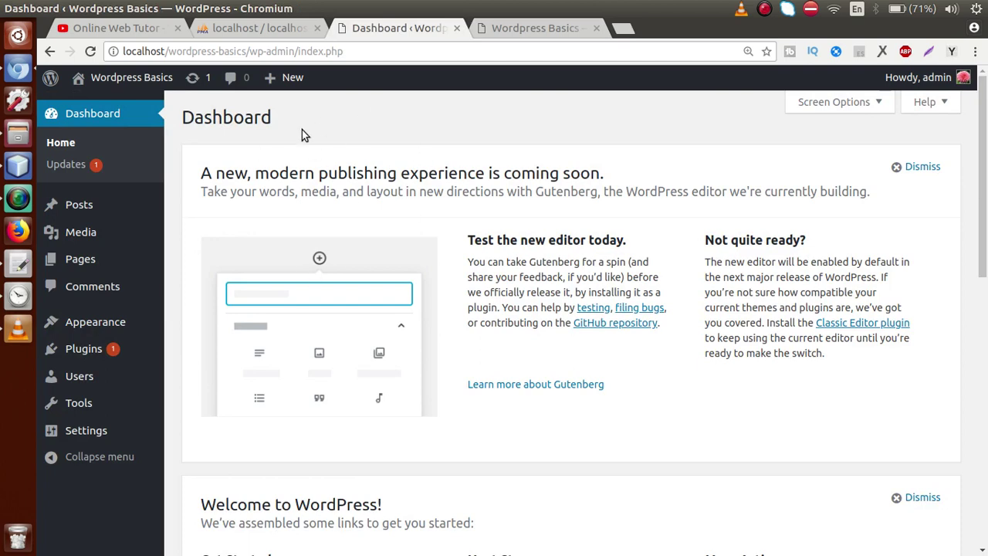
click(18, 135)
- Open wp-admin to show css, images, includes, js and admin PHP files, then switch to the Dashboard
click(572, 357)
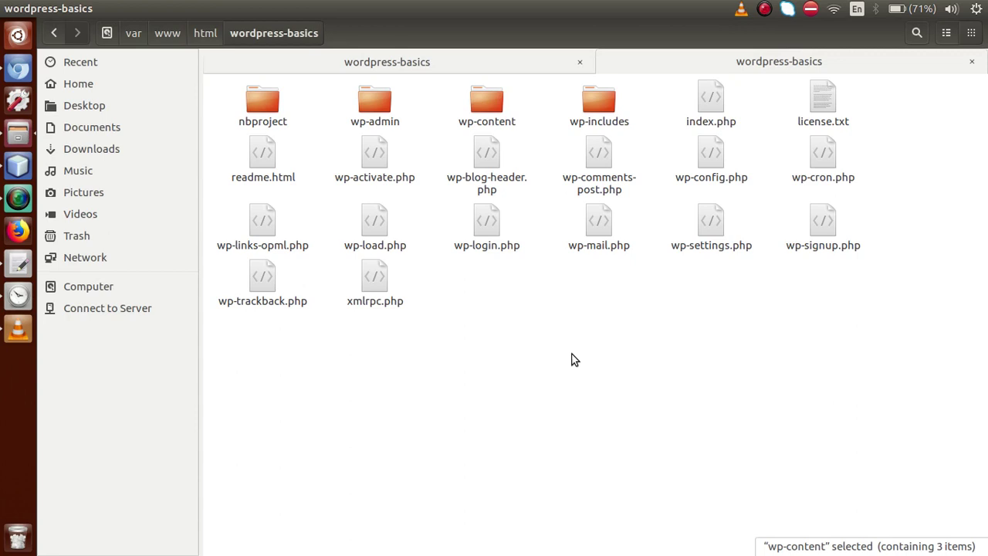
double_click(377, 109)
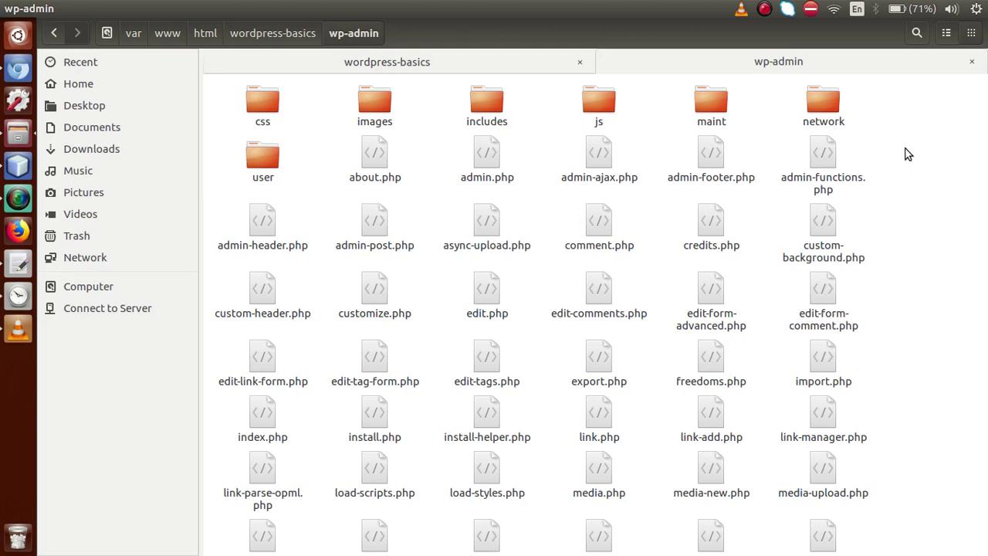
click(23, 71)
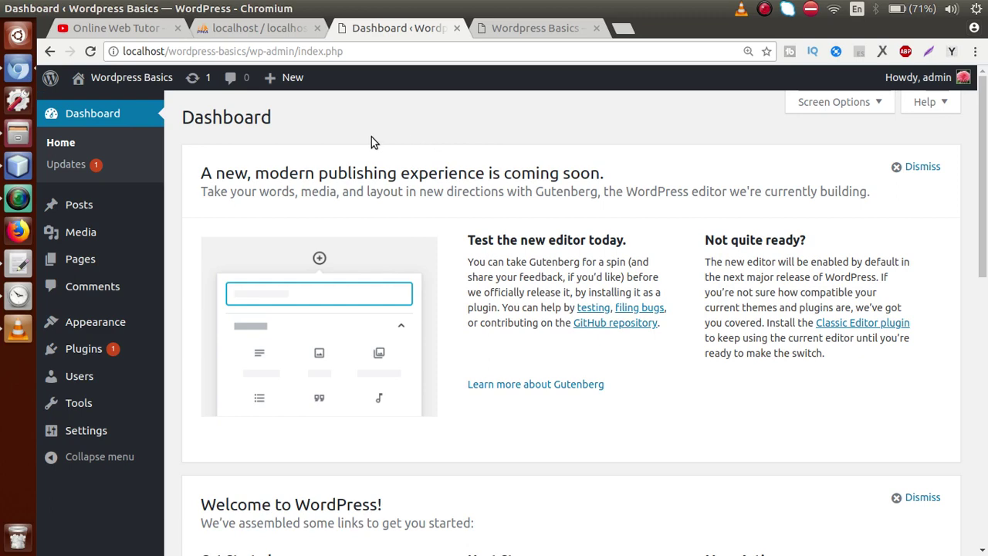
- Visit Media Library and Pages, highlighting edit.php and wp-admin in the address bar
click(81, 231)
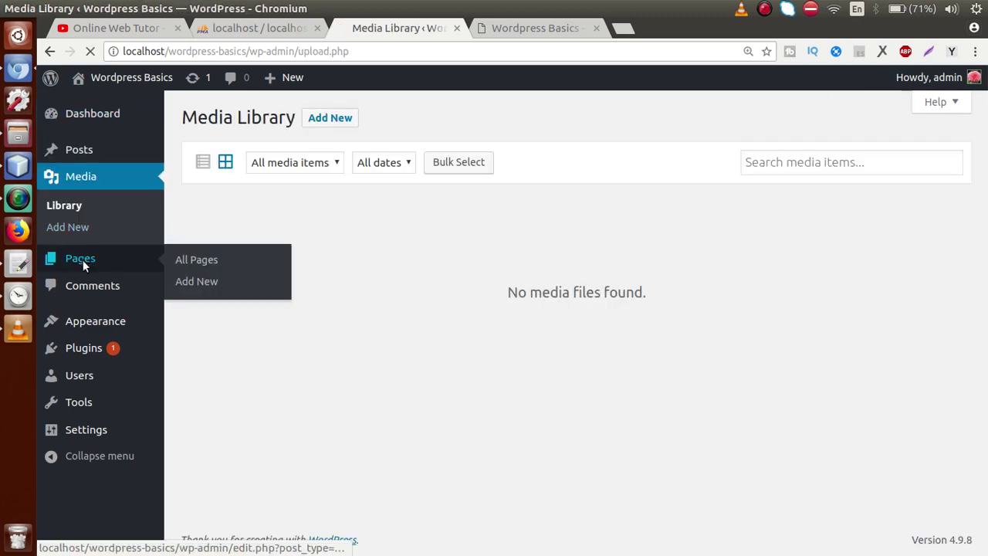
click(81, 259)
mouse_move(288, 78)
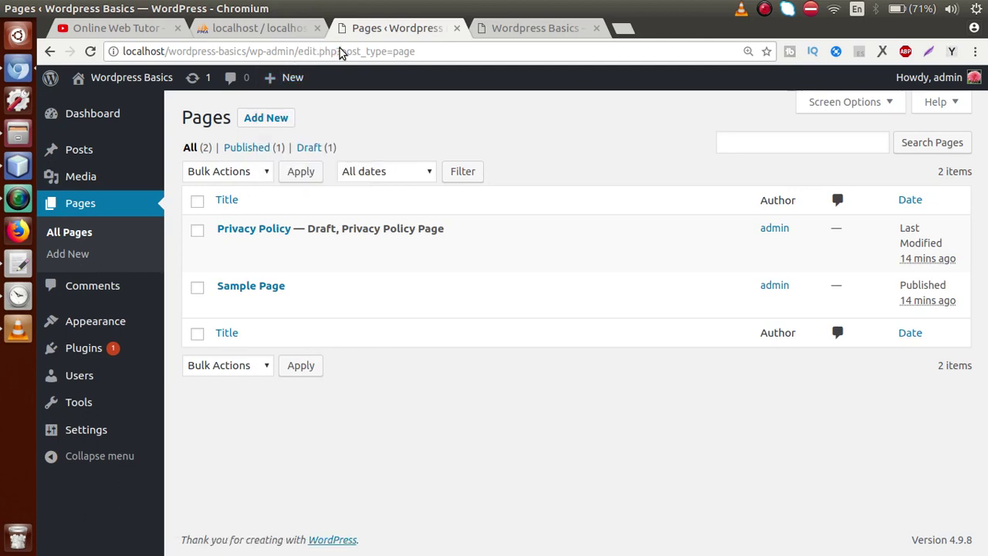
drag(299, 52, 334, 53)
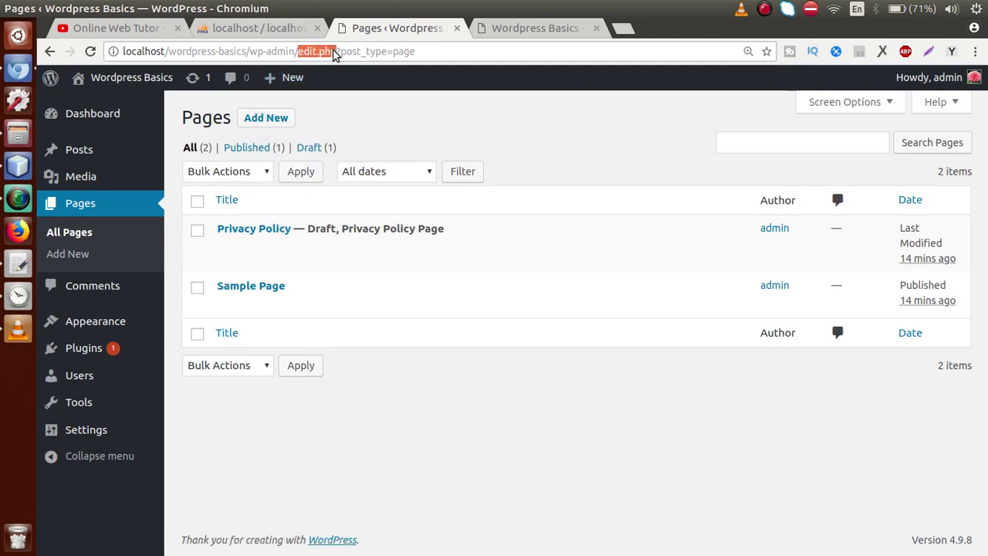
click(334, 53)
drag(250, 51, 294, 50)
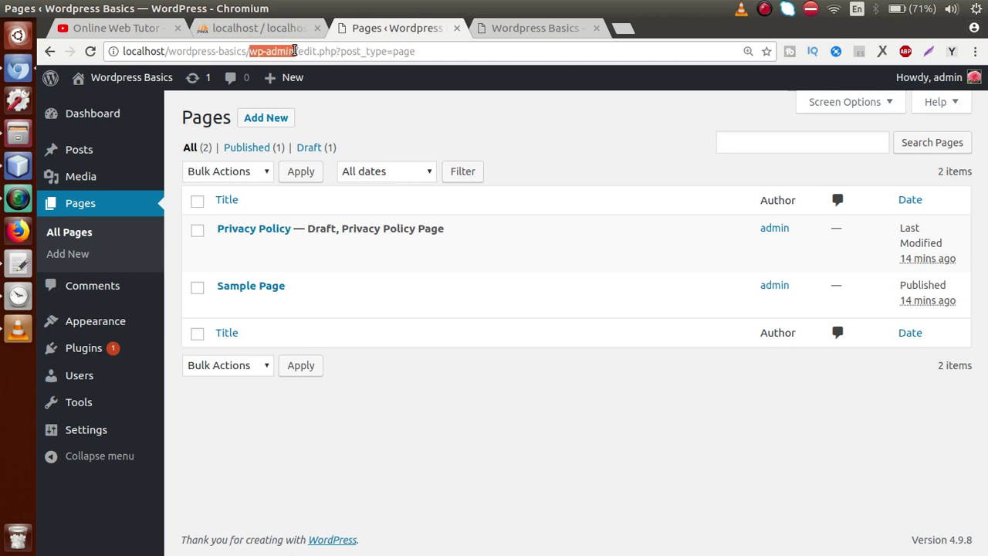
click(297, 51)
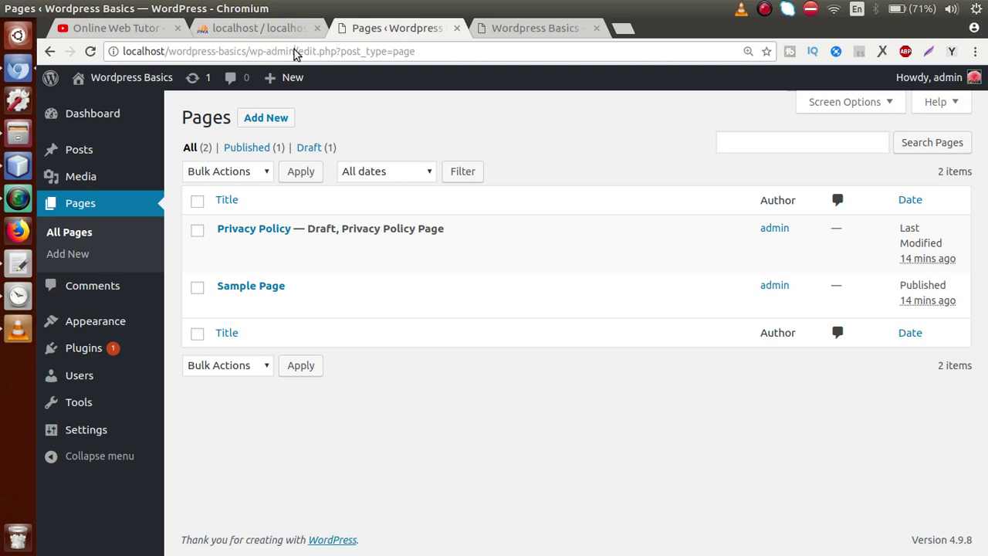
- Visit Users and General Settings, highlighting users.php and options-general.php in the address
click(85, 375)
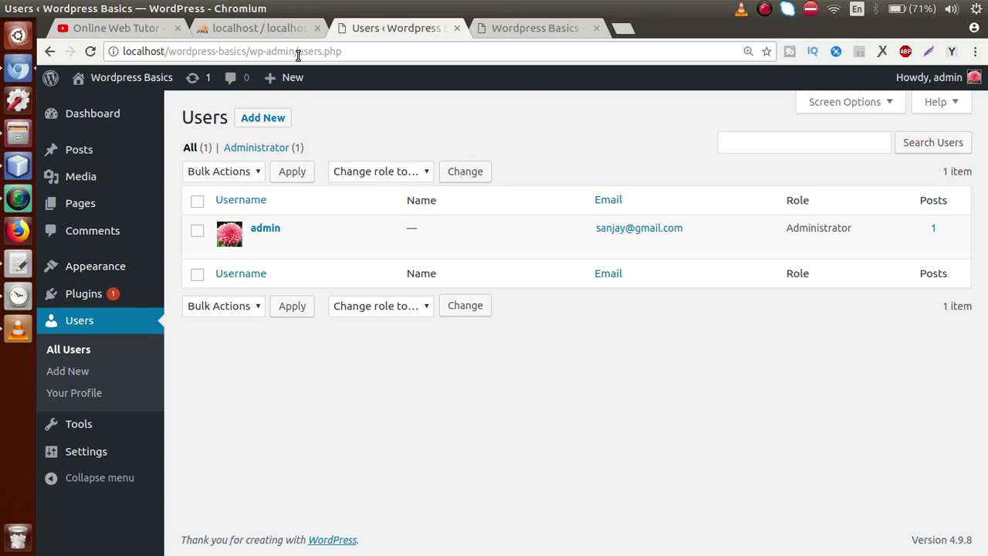
drag(298, 51, 346, 50)
click(89, 446)
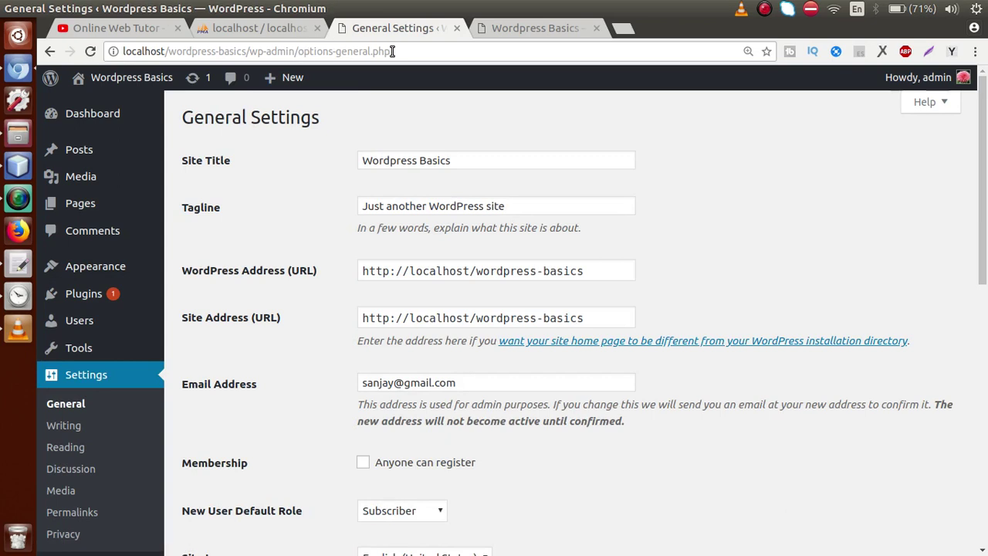
drag(395, 50, 308, 52)
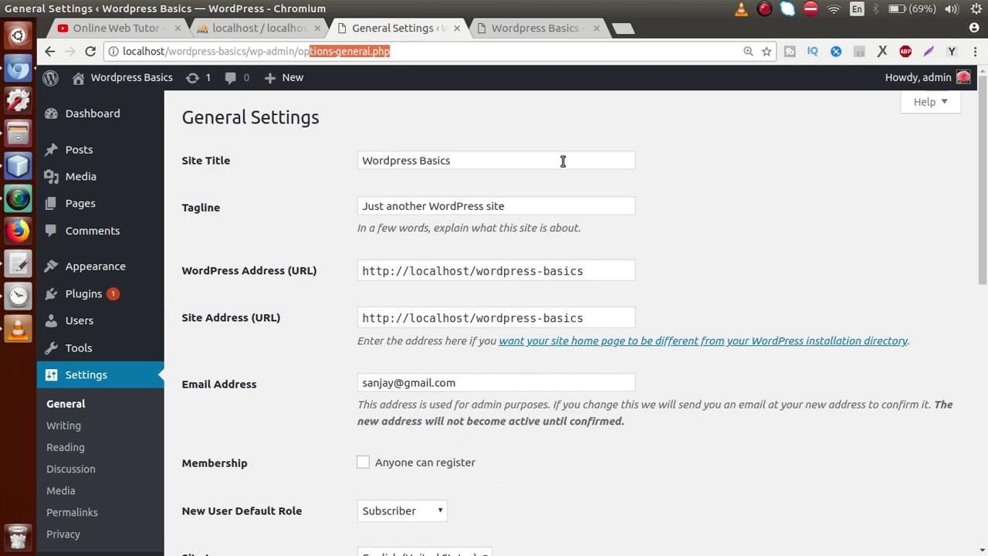
- Open Edit My Profile, highlight profile.php in the address, and return to Files
mouse_move(922, 77)
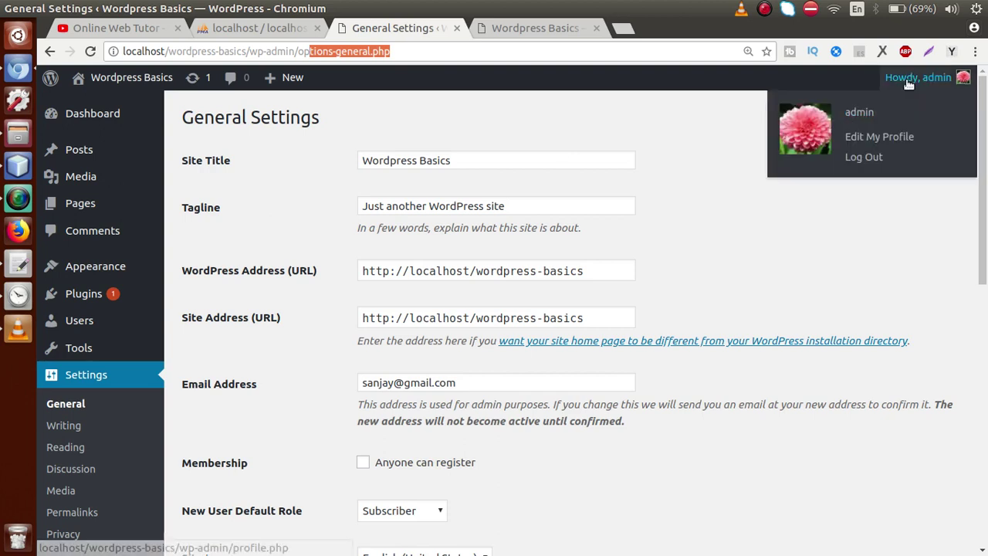
click(879, 142)
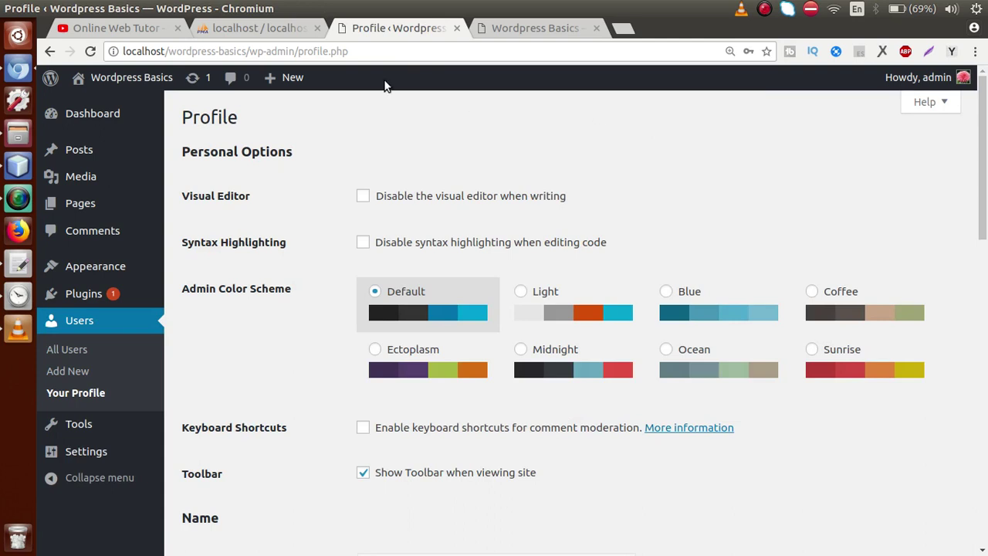
mouse_move(302, 53)
mouse_down()
mouse_move(360, 52)
mouse_move(251, 52)
mouse_move(295, 52)
mouse_up()
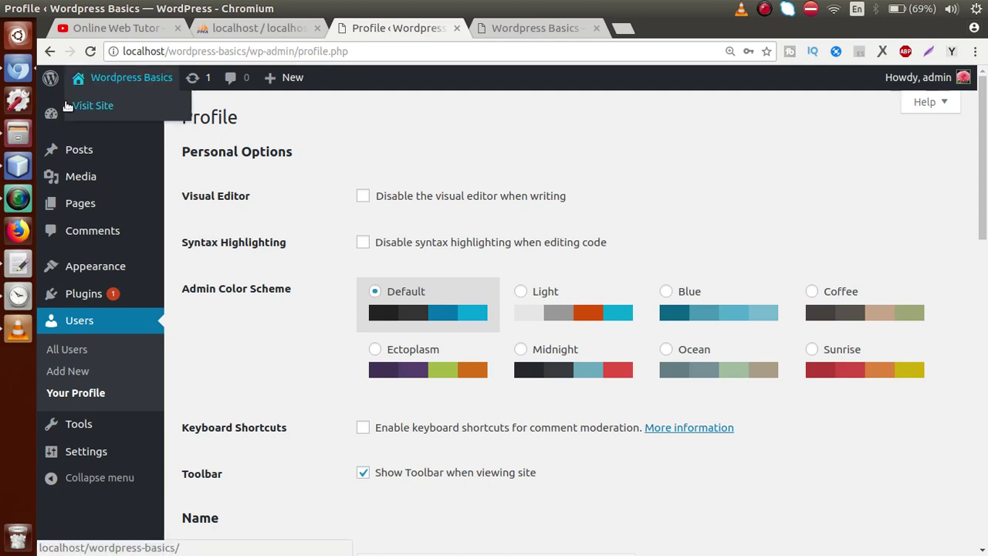
key(alt+Tab)
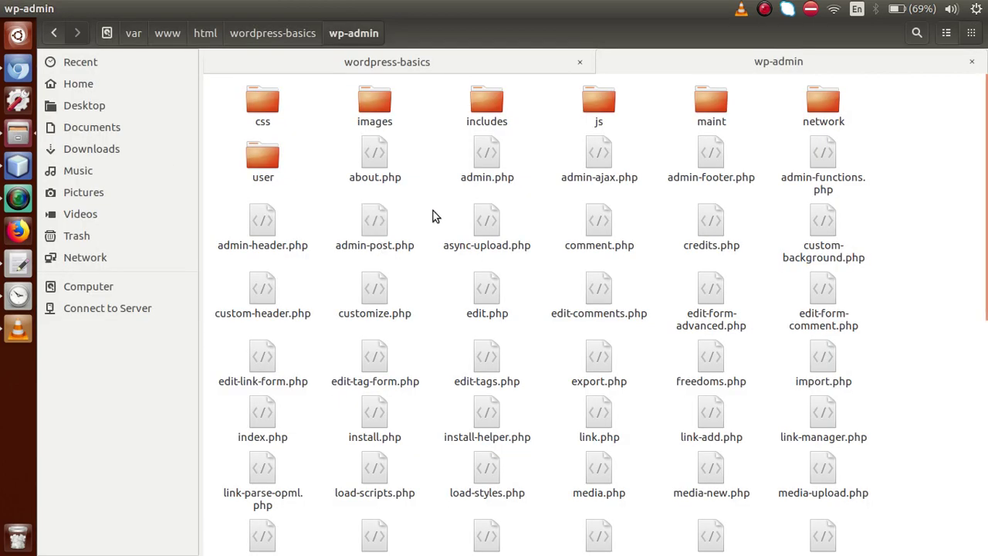
- Find and select profile.php in wp-admin by typing 'profi', then go back to wordpress-basics
text(profi)
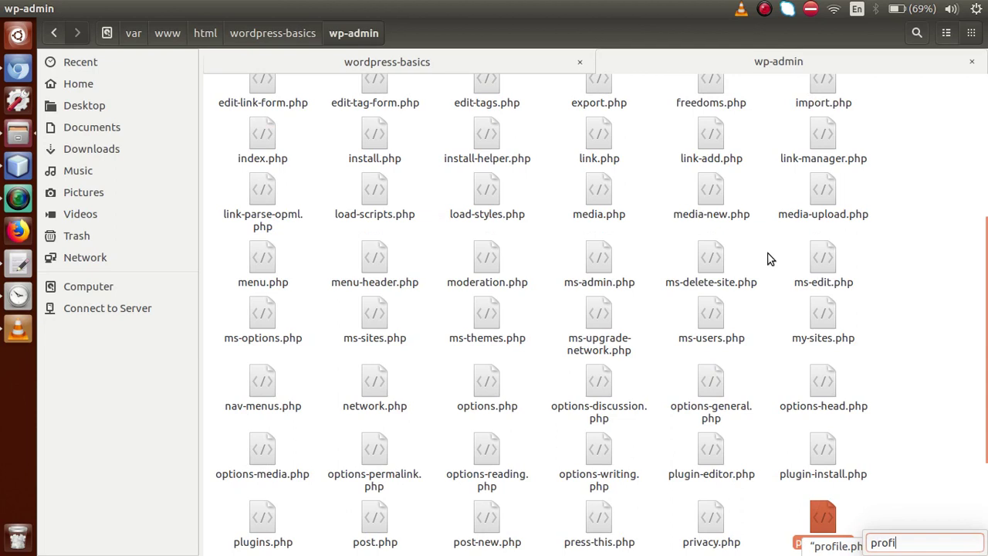
click(928, 468)
click(823, 519)
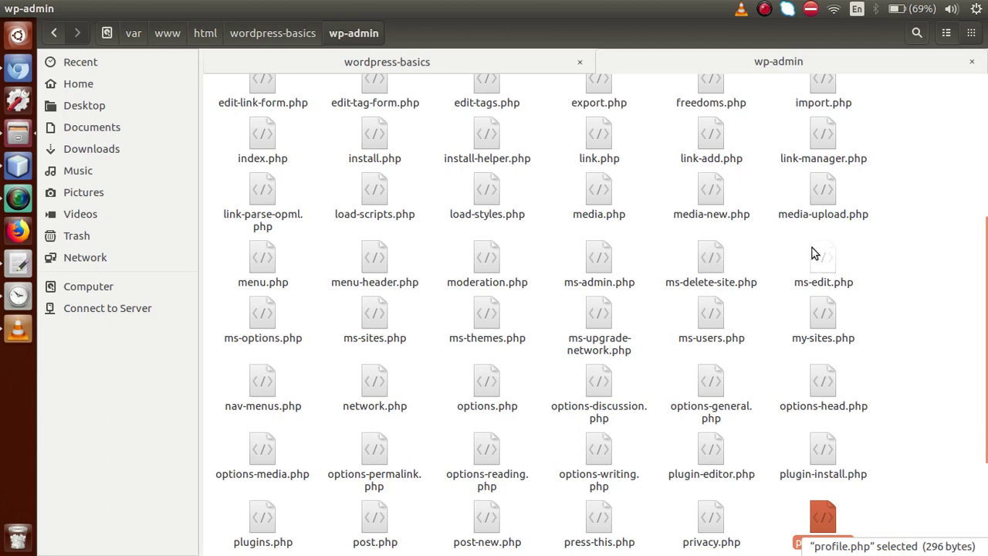
drag(972, 270, 970, 87)
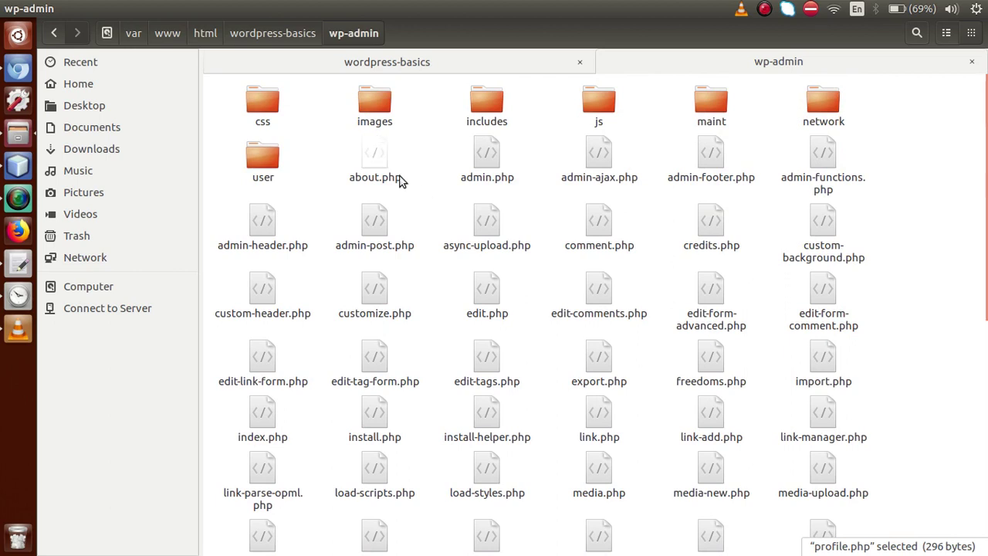
click(288, 33)
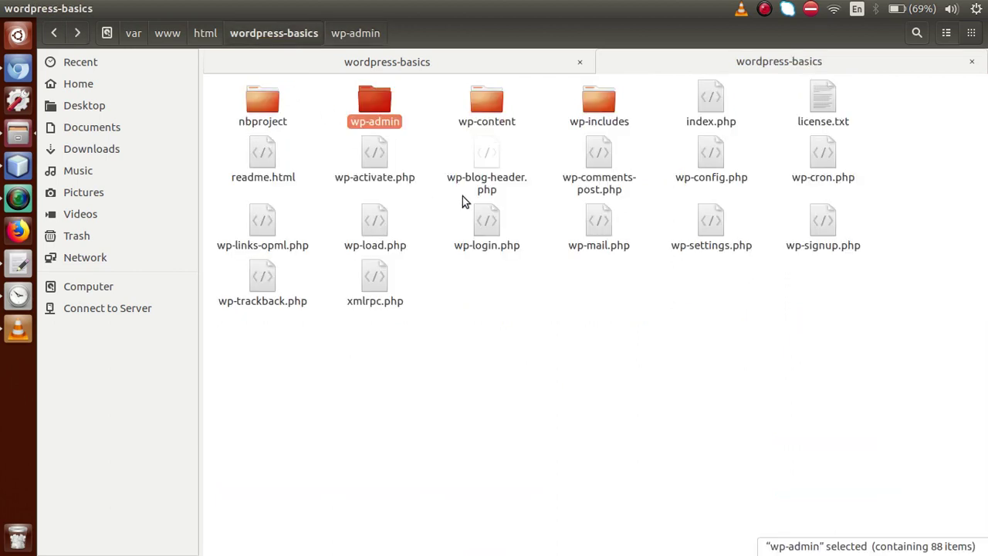
- Open wp-content, select its plugins folder, and switch back to the Profile page in Chromium
click(487, 104)
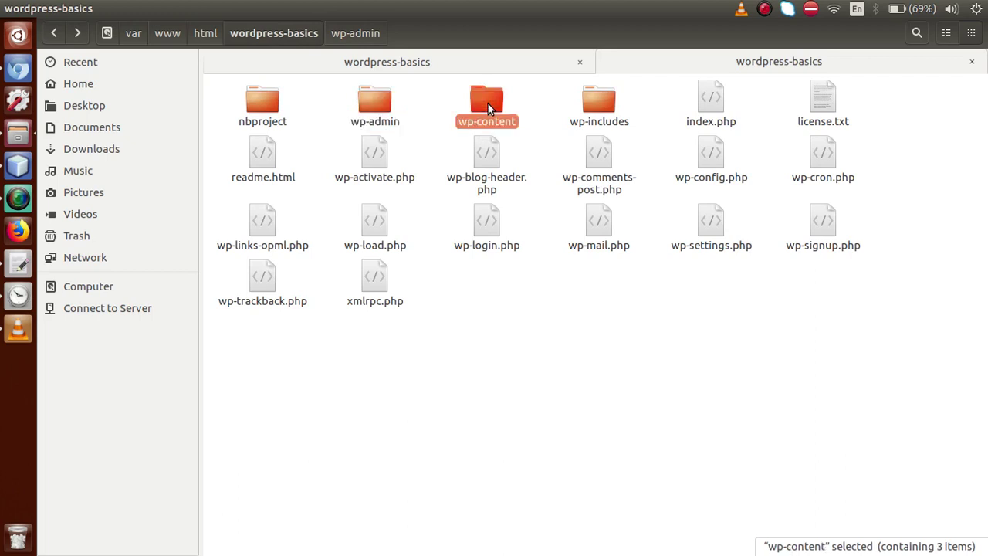
double_click(488, 103)
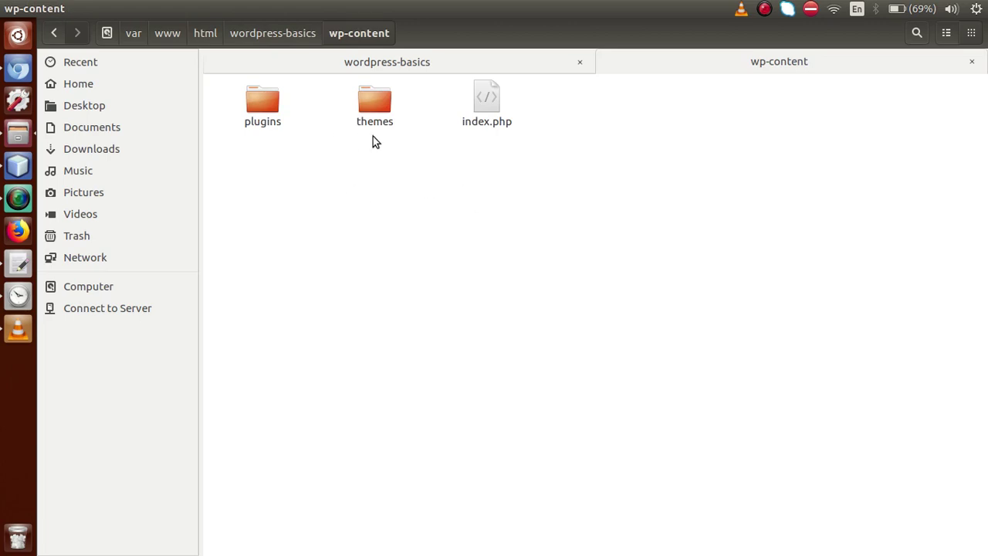
click(270, 114)
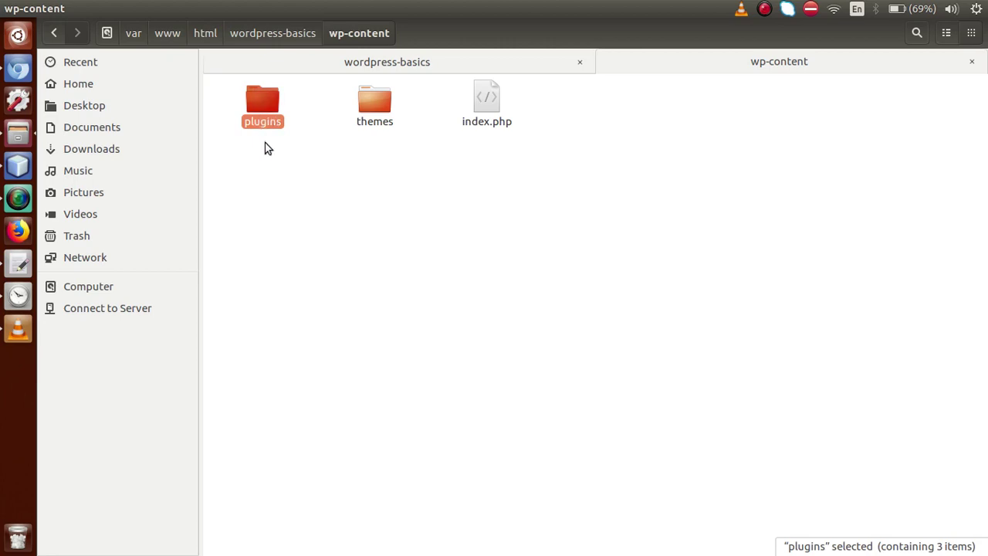
key(alt+Tab)
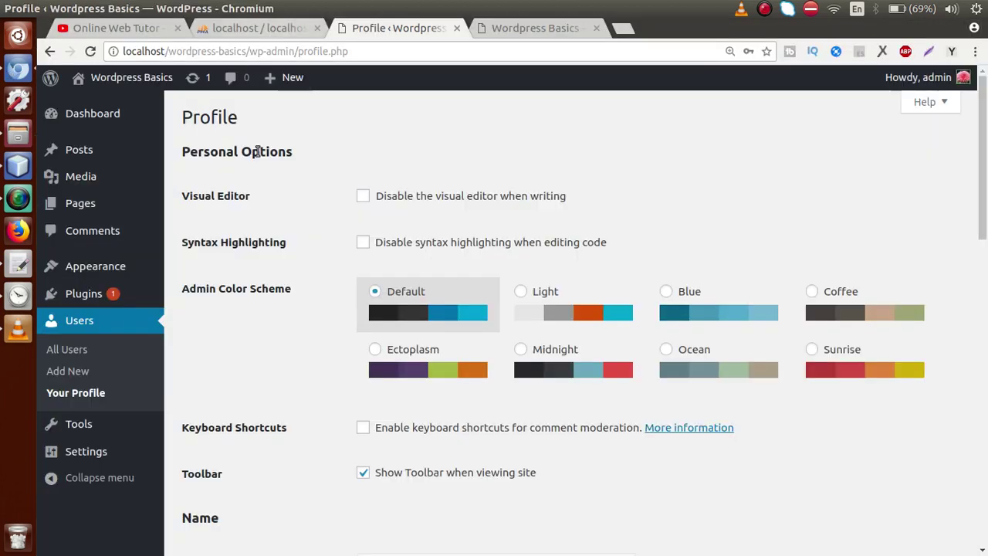
- Open the Plugins page, highlight Akismet Anti-Spam and Hello Dolly, then return to Files
click(96, 295)
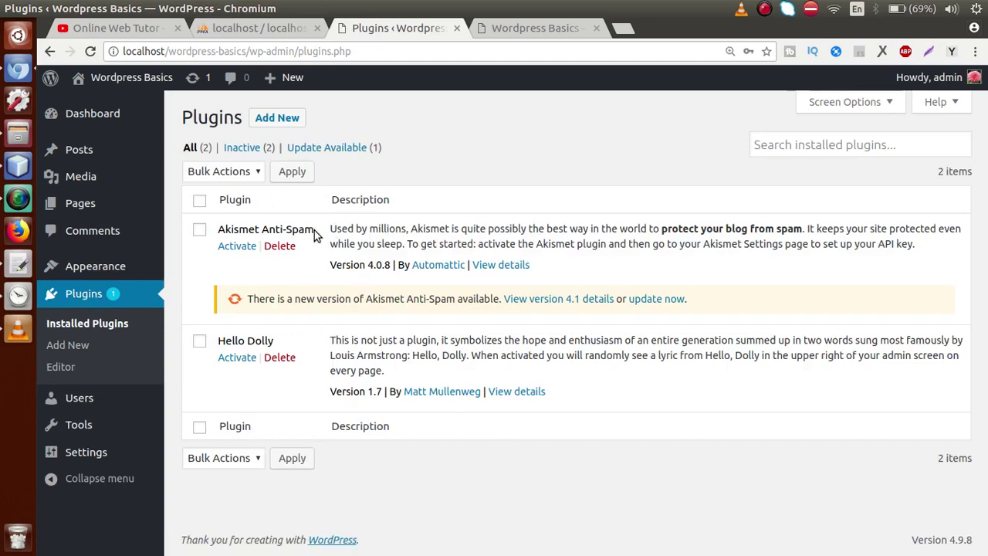
drag(315, 229, 233, 230)
drag(278, 343, 224, 342)
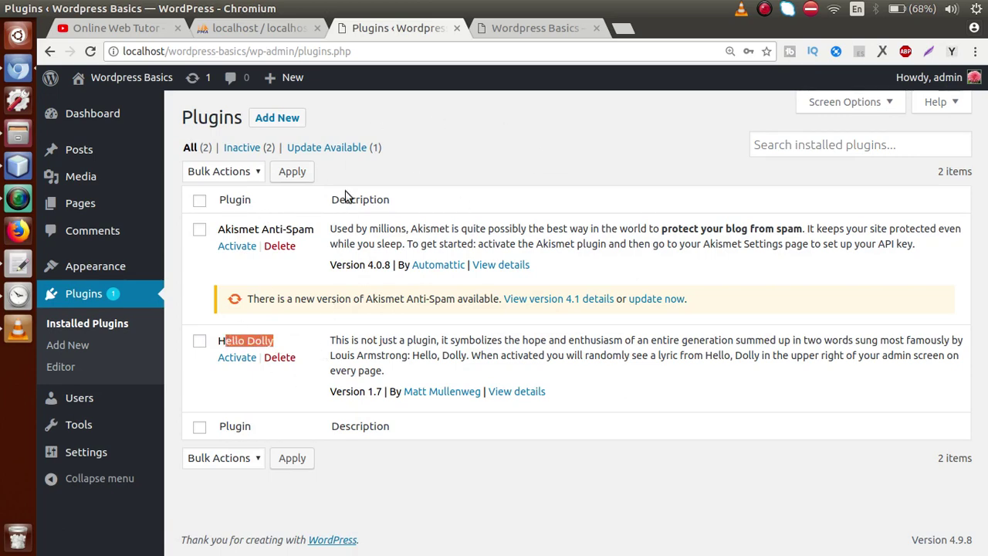
click(17, 134)
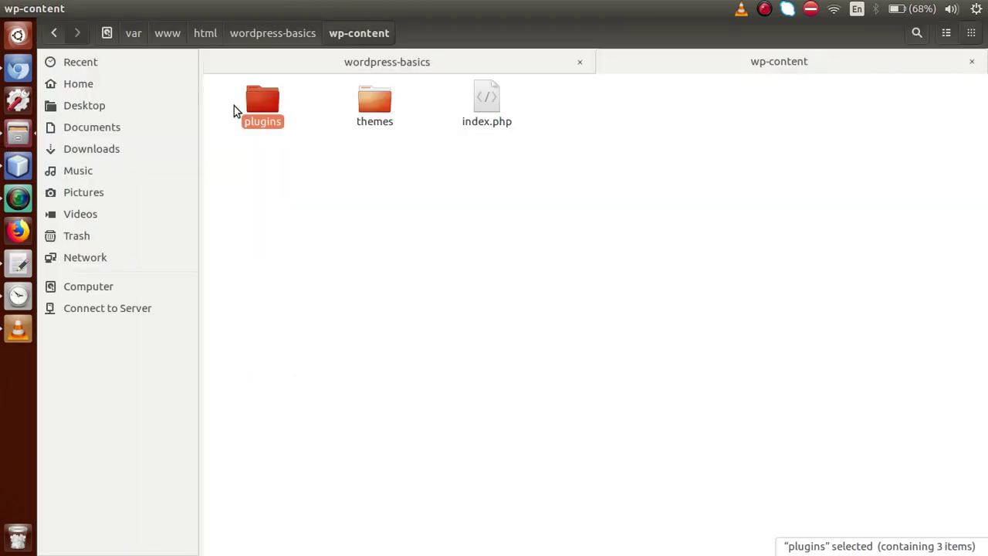
- Open the plugins folder and compare its files with the WordPress Plugins page
double_click(272, 105)
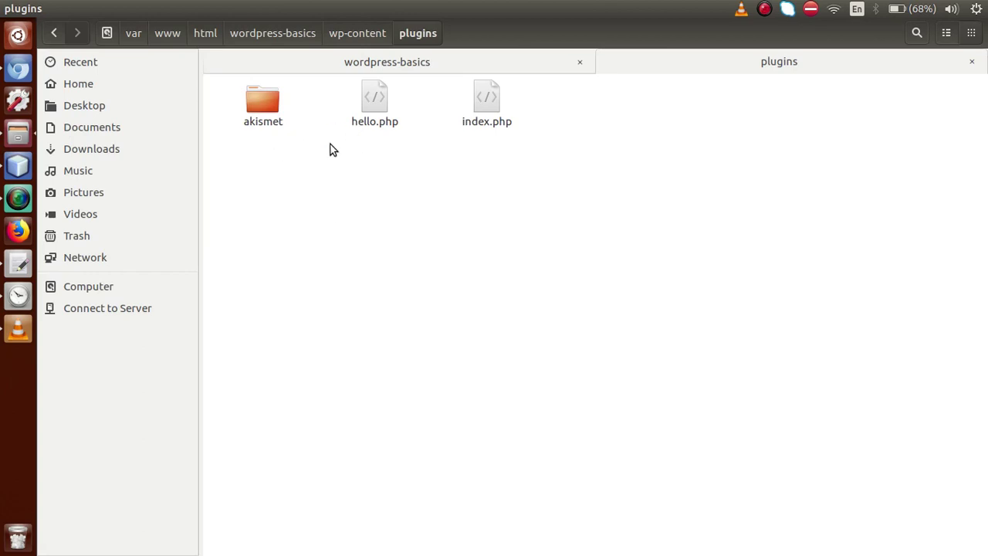
drag(491, 167, 273, 118)
click(276, 256)
click(28, 71)
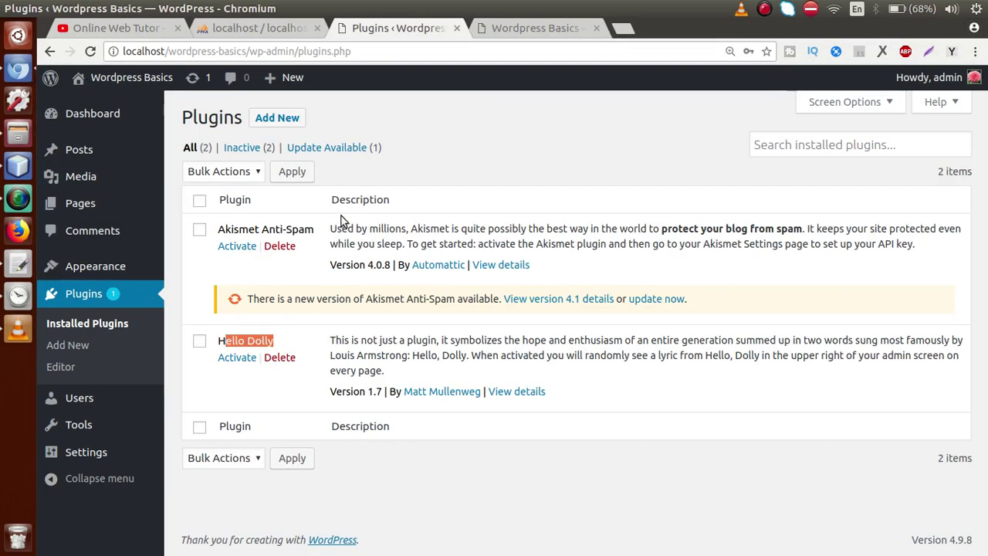
key(alt+Tab)
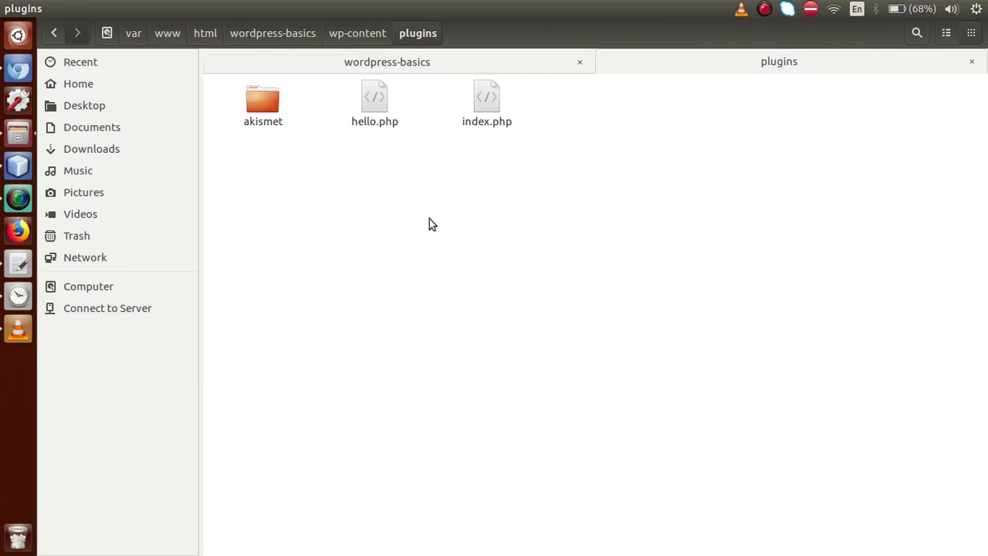
- Go up to wp-content, open themes and select its three theme folders
click(362, 33)
click(431, 285)
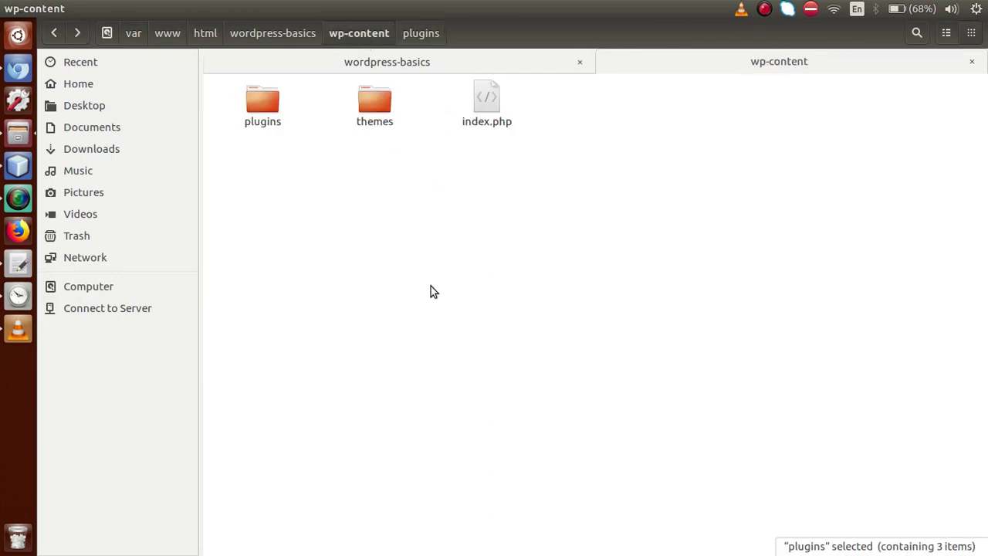
double_click(369, 111)
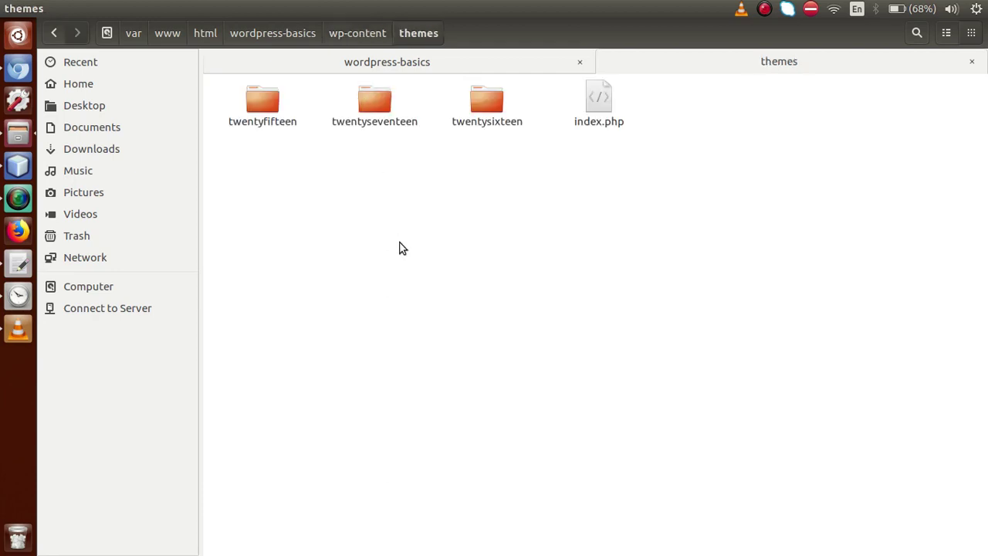
drag(511, 170, 254, 101)
- Open Appearance > Themes showing Twenty Seventeen, Twenty Fifteen and Twenty Sixteen, then return to Files
click(23, 70)
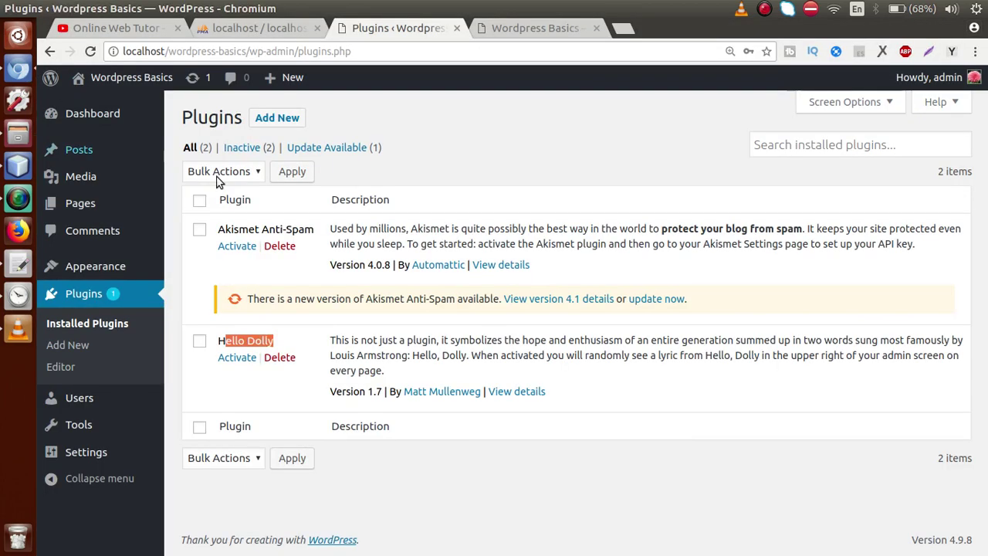
mouse_move(106, 274)
click(195, 268)
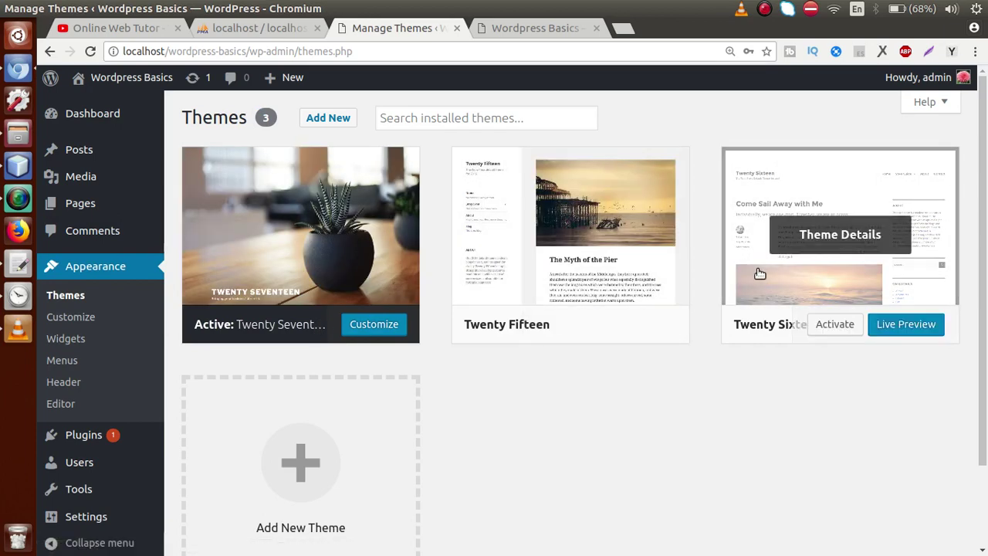
click(17, 135)
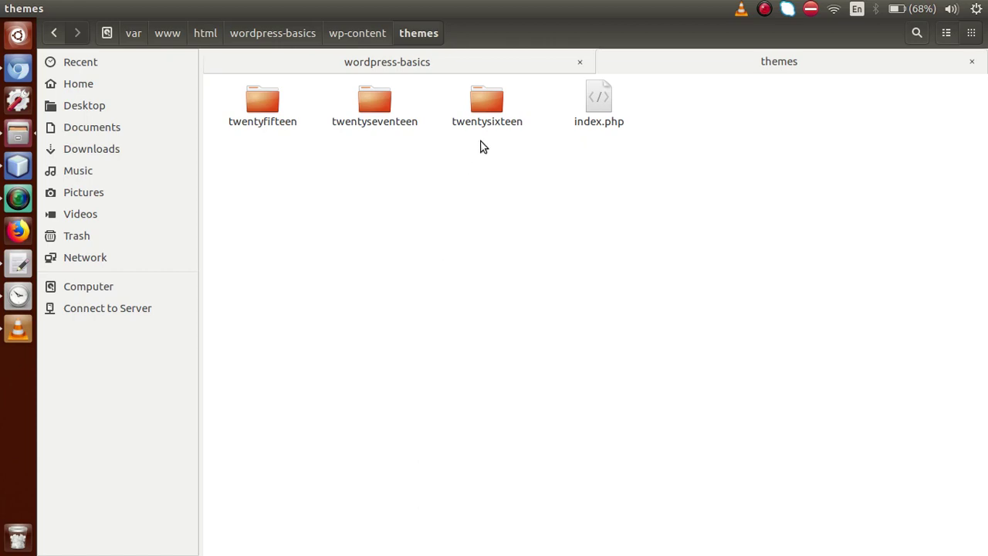
- Highlight the twentysixteen, twentyseventeen and twentyfifteen theme folders one after another
click(481, 101)
click(366, 100)
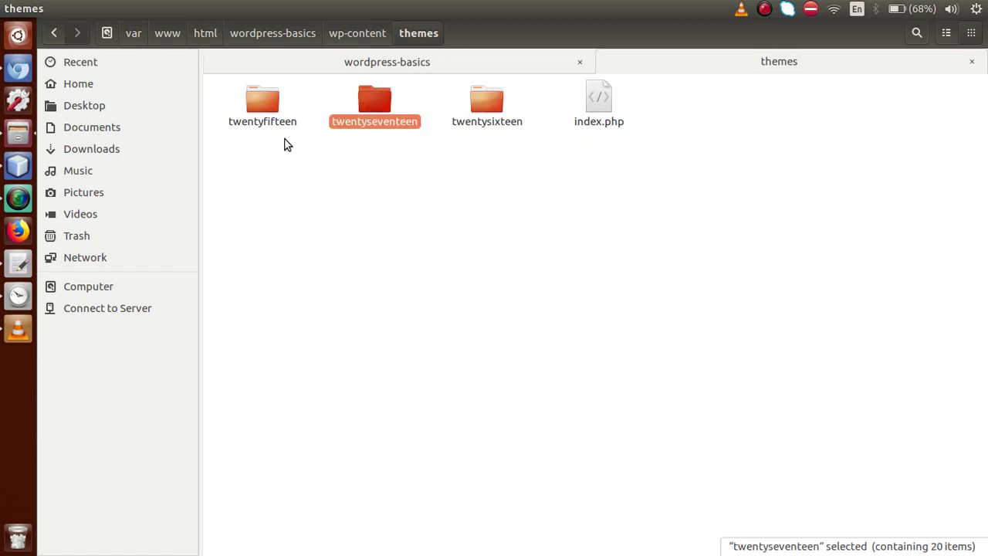
click(267, 110)
click(335, 214)
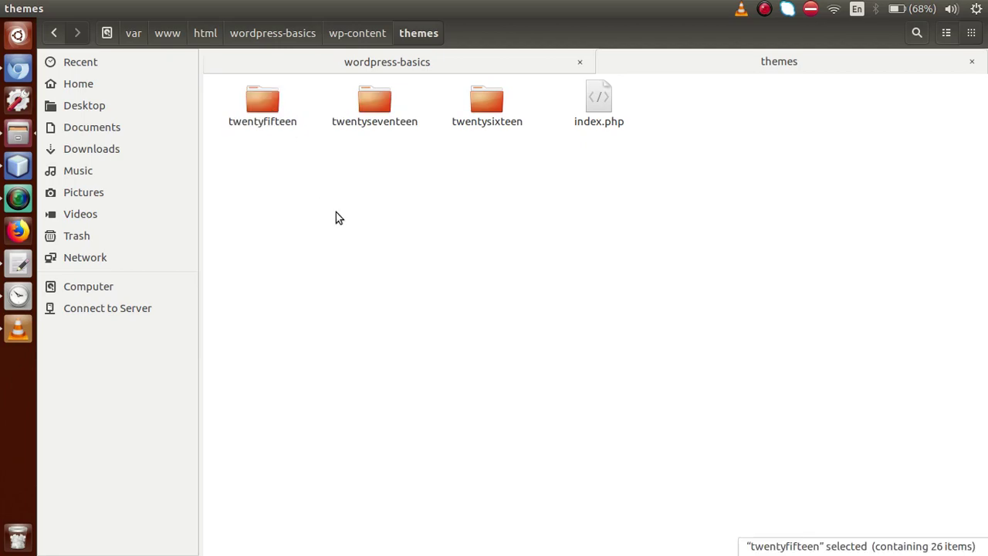
- Compare with the WordPress Themes page, mark twentyseventeen as the active theme, then return to wp-content
click(17, 71)
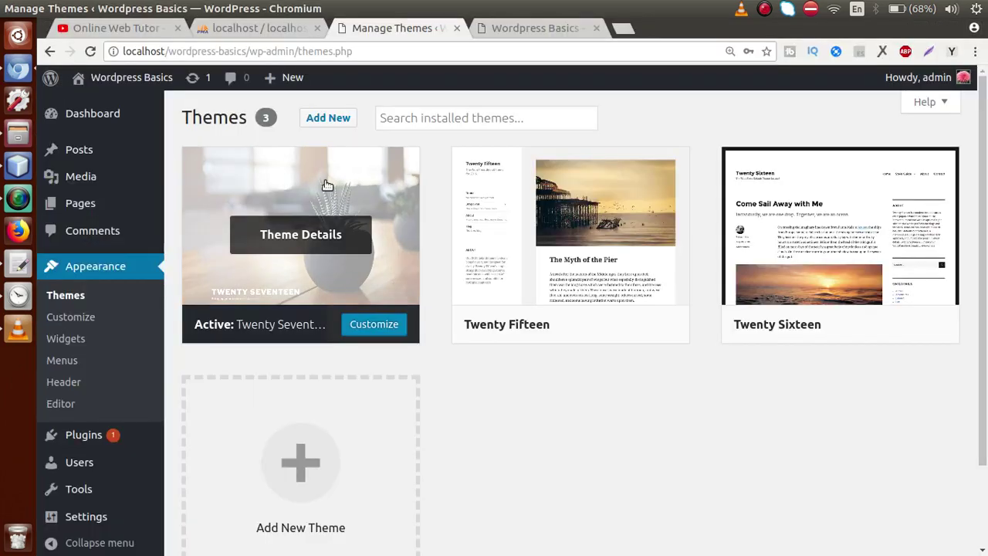
key(alt+Tab)
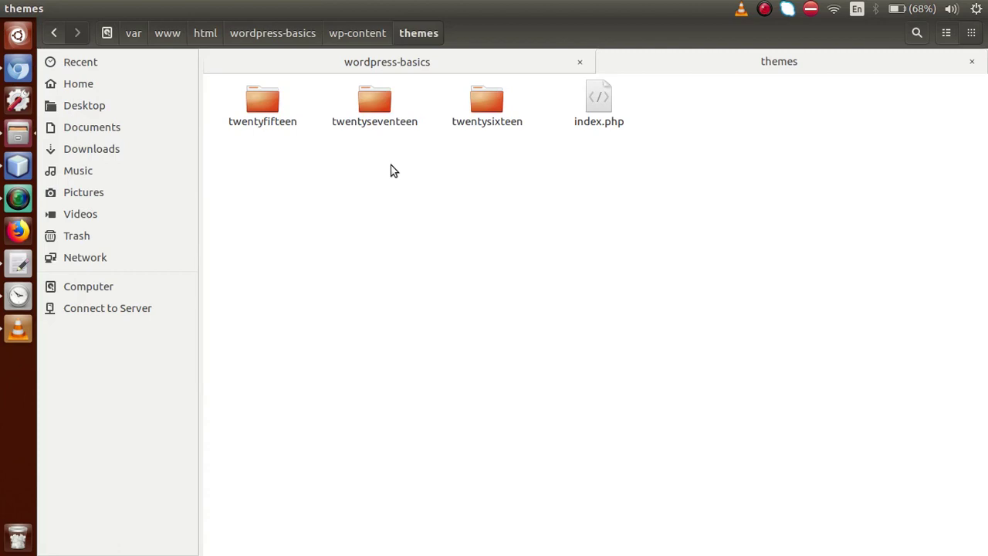
click(373, 105)
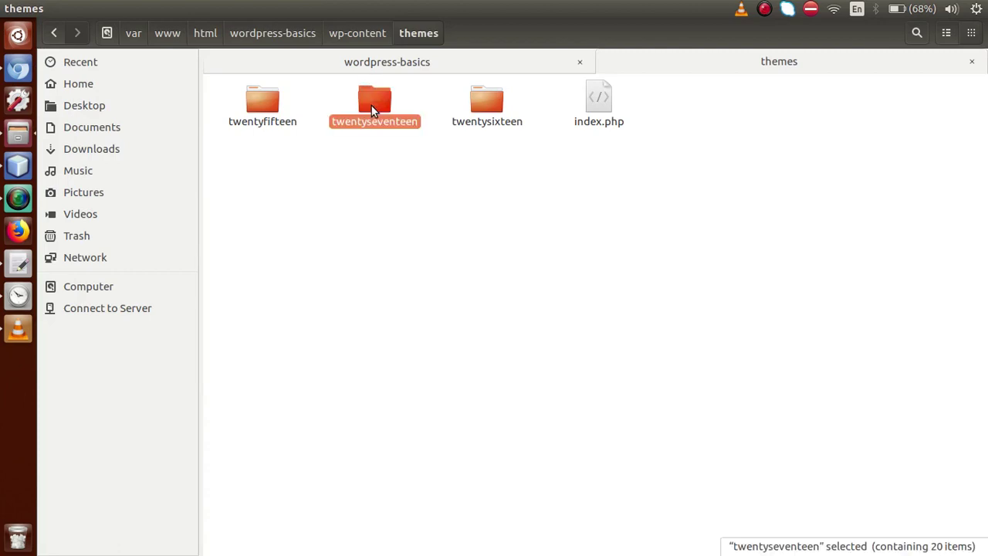
click(384, 144)
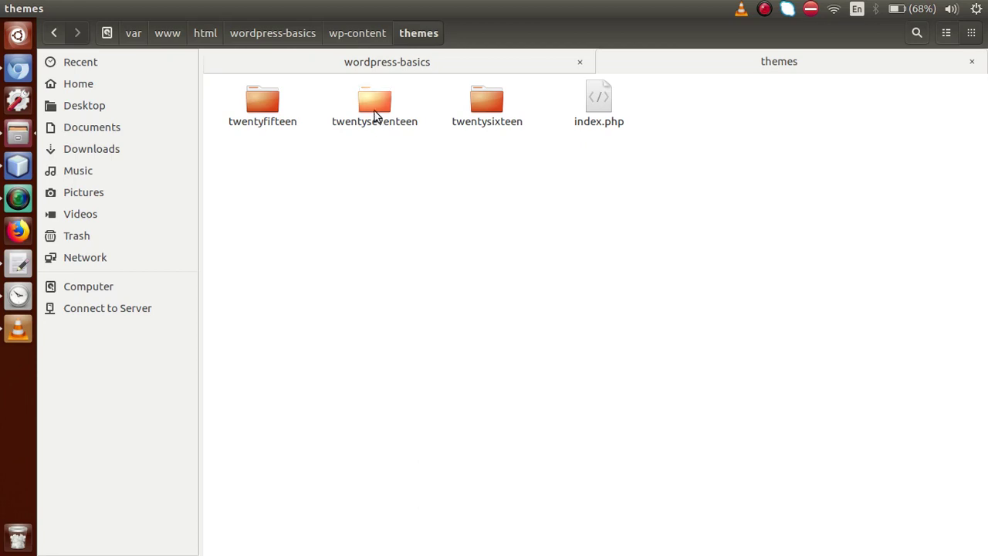
click(358, 33)
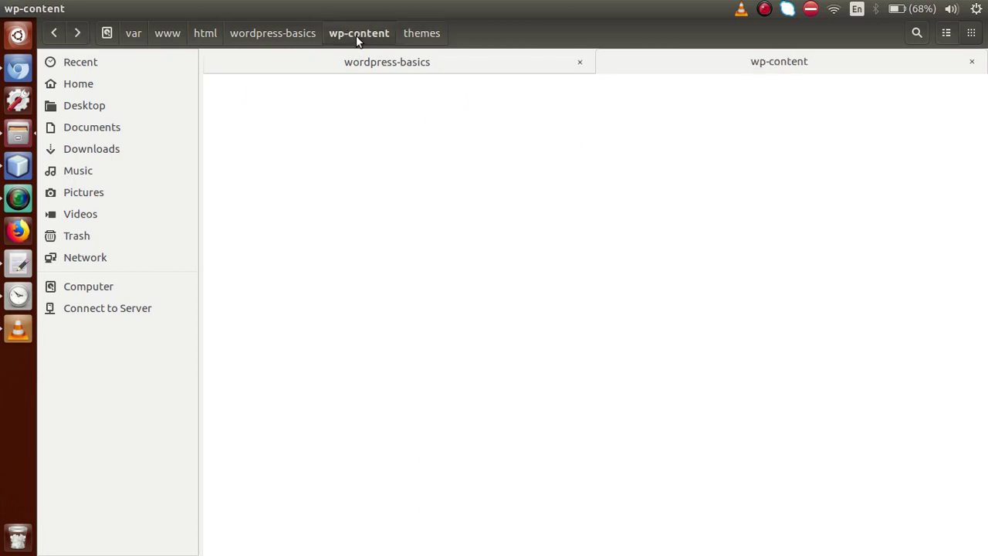
- Return to wordpress-basics and highlight the wp-content and wp-admin folders
click(371, 213)
click(292, 34)
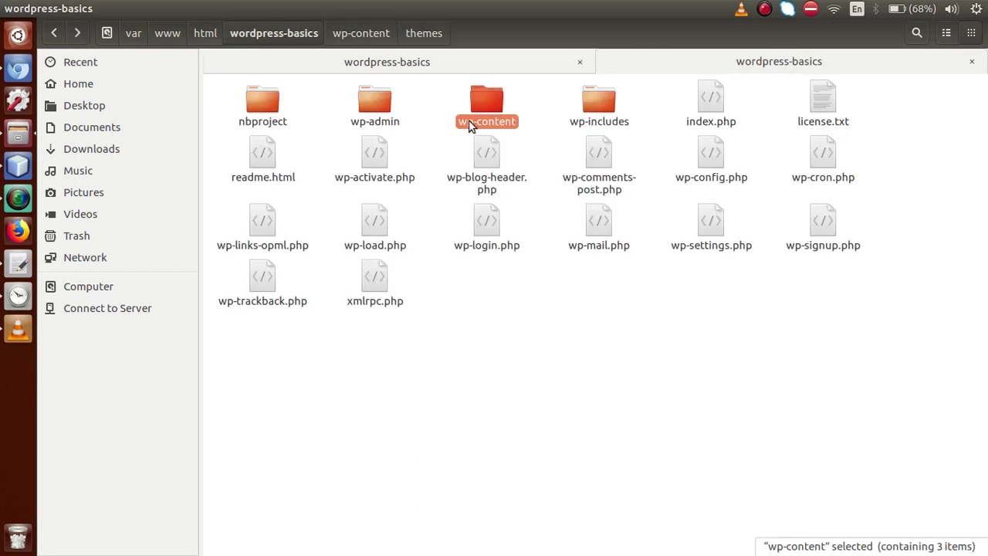
click(532, 116)
click(487, 104)
click(373, 106)
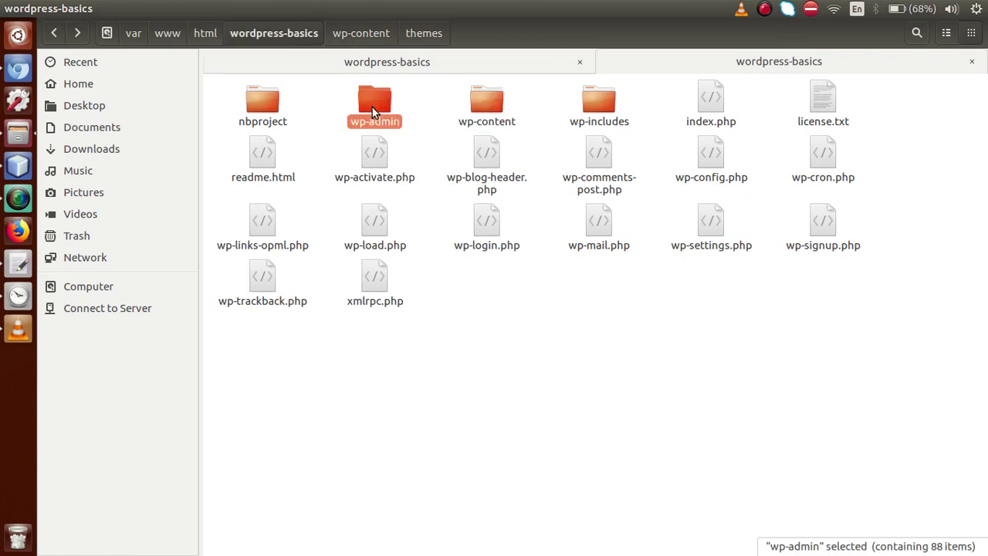
click(542, 101)
- Highlight the wp-includes folder, then bring up the Online Web Tutor YouTube Playlists page
click(603, 101)
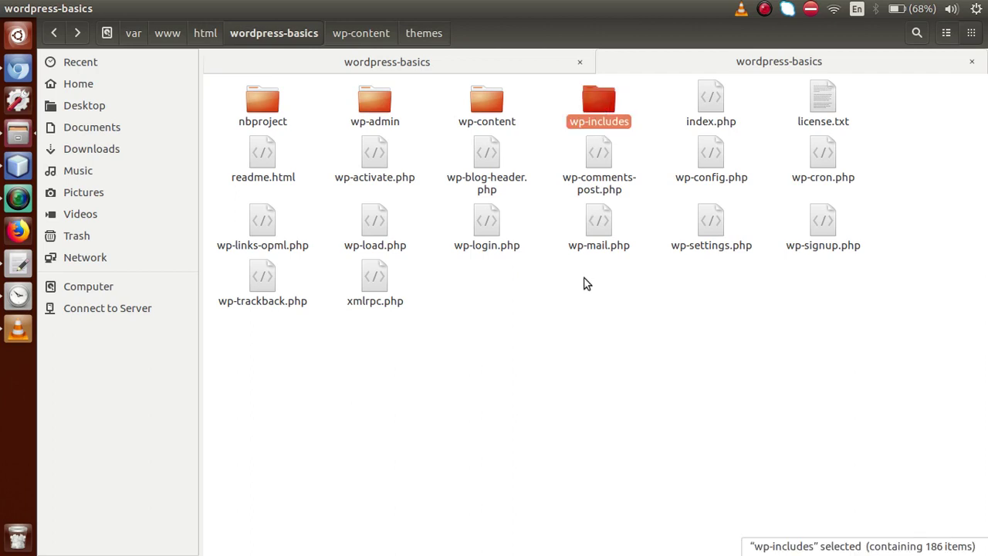
click(654, 104)
click(614, 103)
click(584, 288)
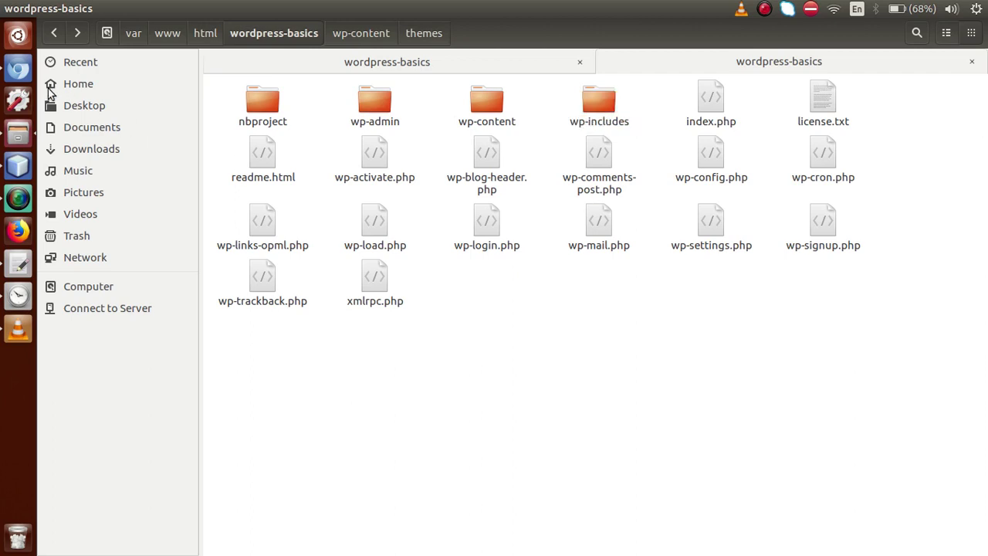
click(19, 69)
click(115, 28)
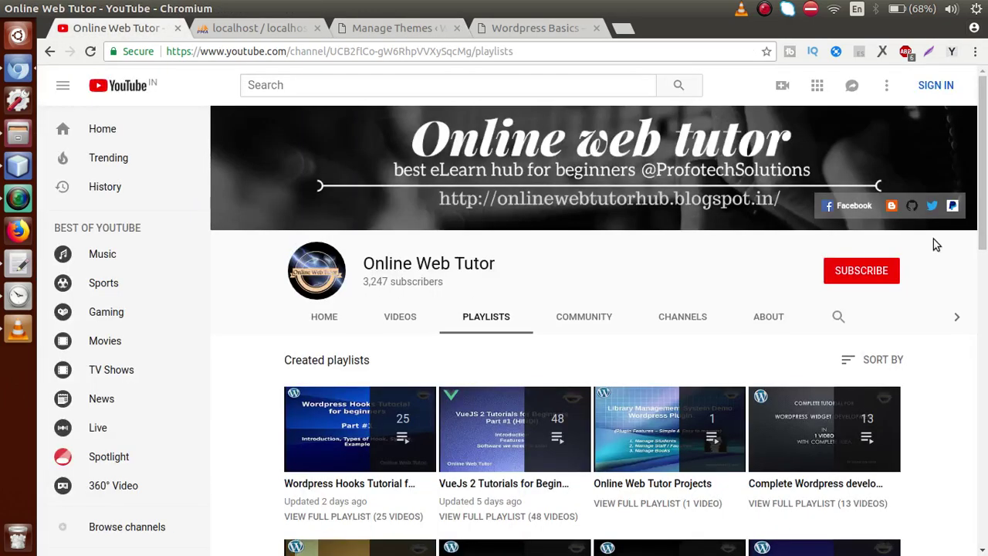
- Scroll down the channel's WordPress playlists, then return to the wordpress-basics Files window
drag(982, 163, 979, 274)
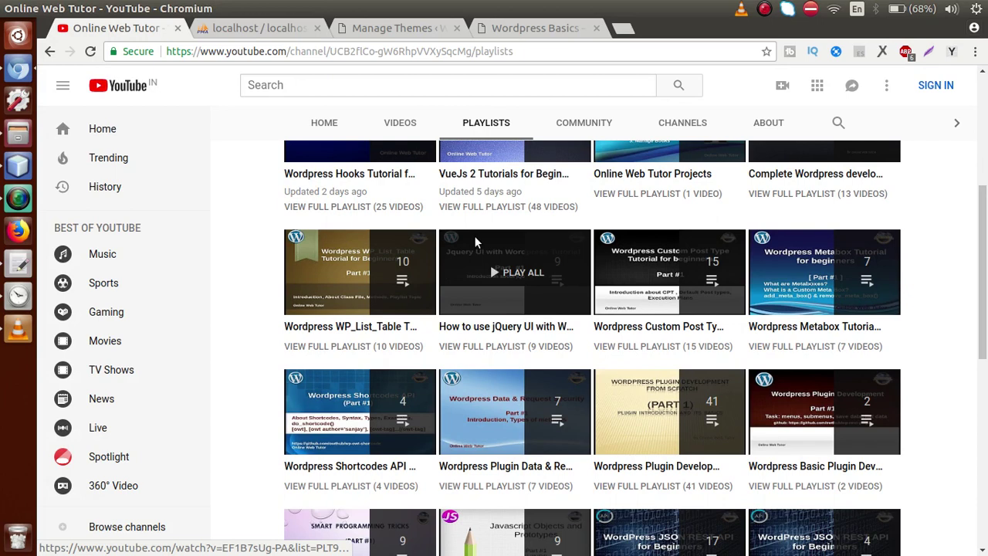
key(alt+Tab)
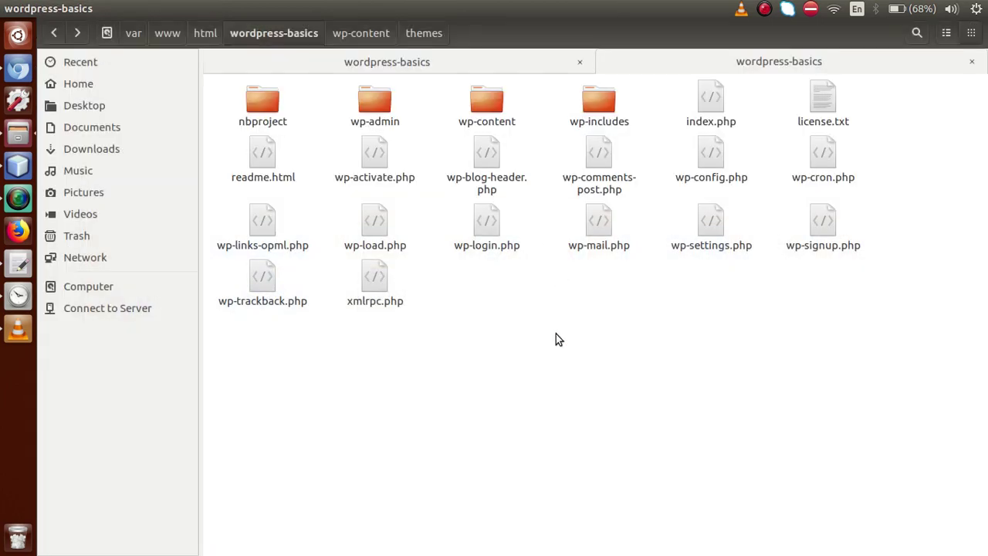
click(600, 113)
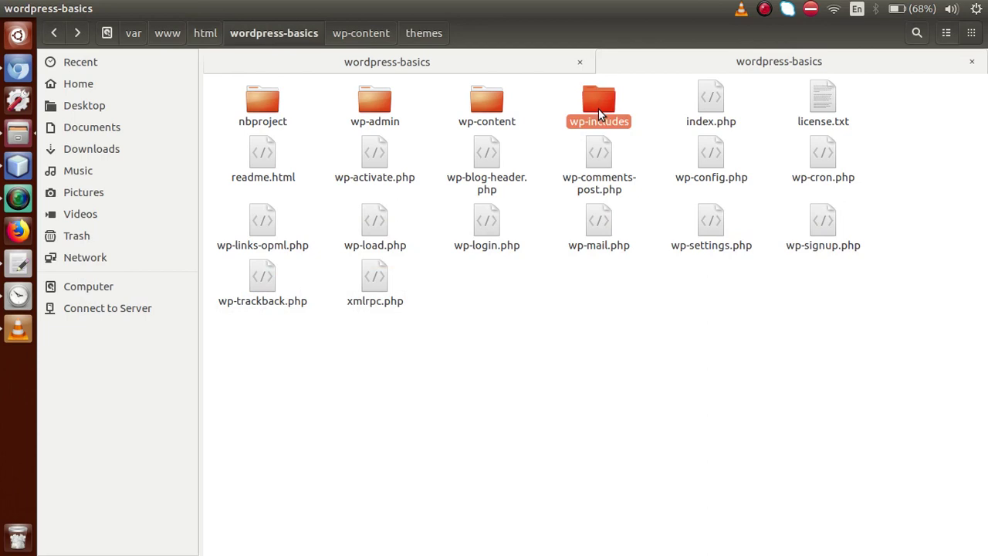
click(584, 299)
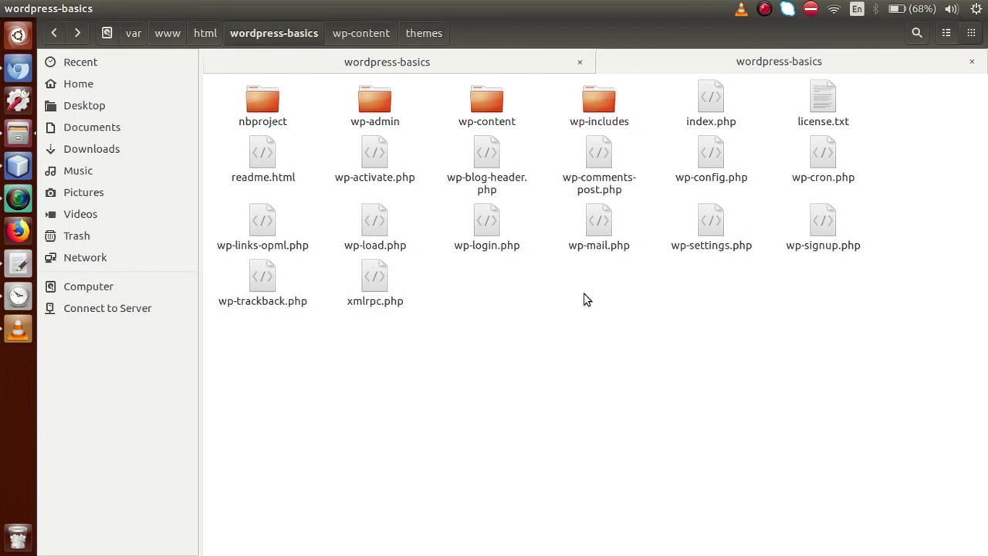
click(607, 103)
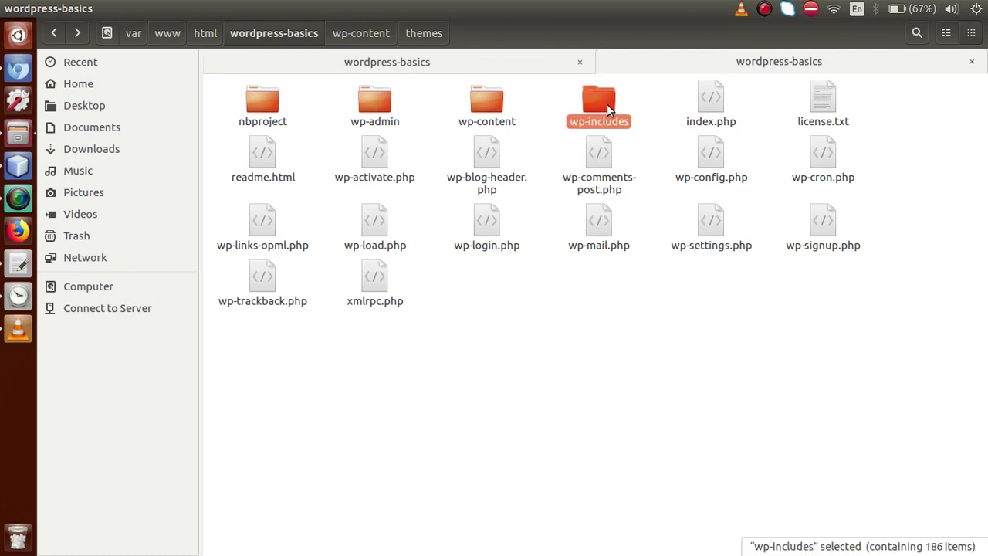
click(21, 69)
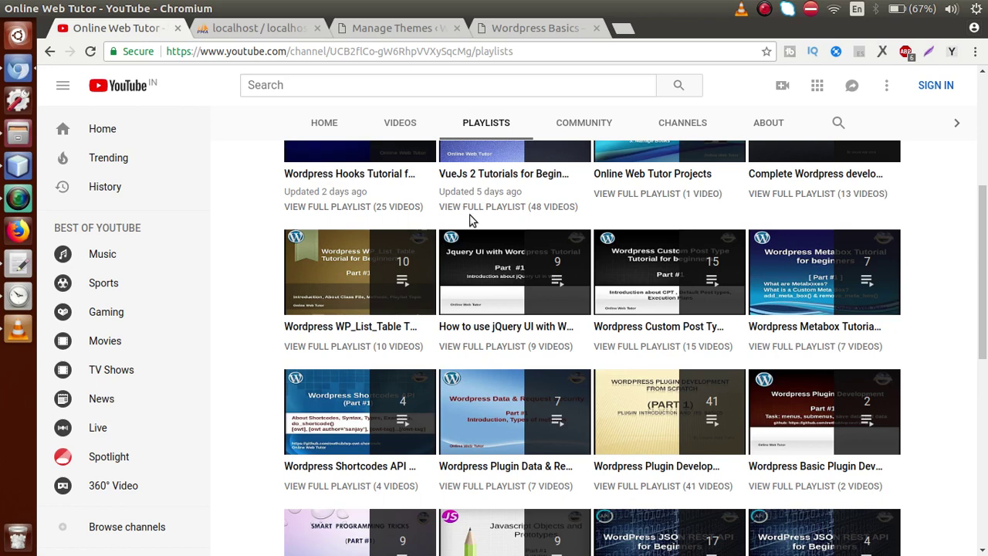
mouse_move(420, 277)
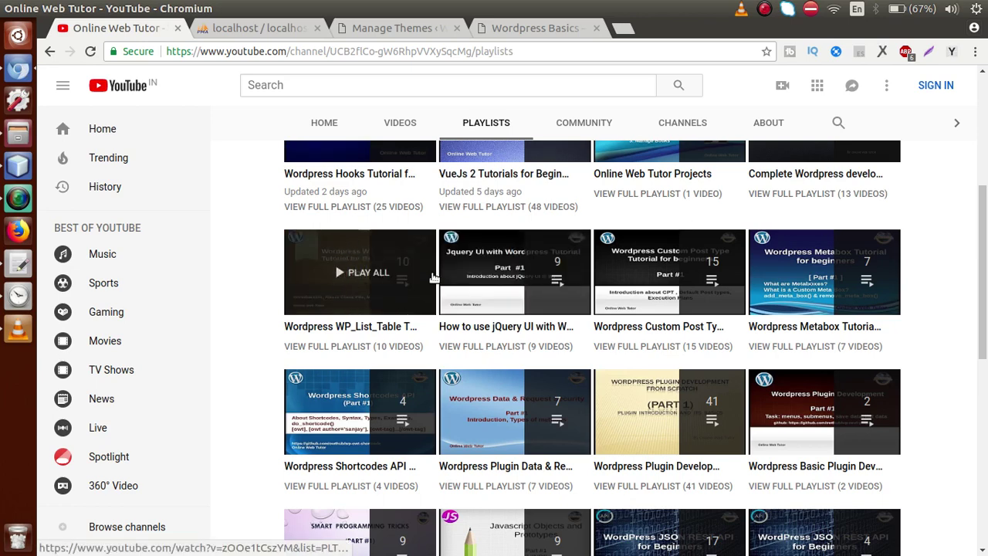
key(alt+Tab)
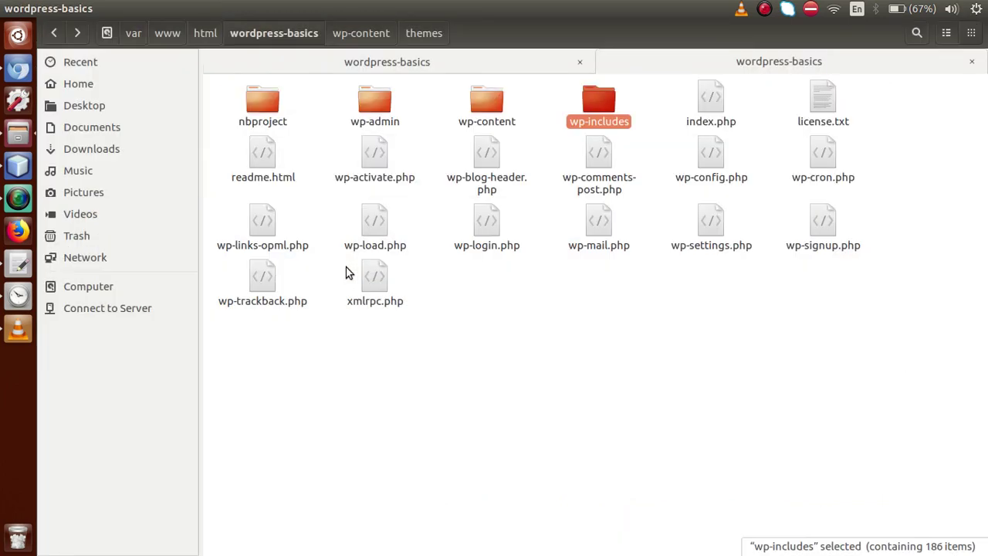
click(537, 313)
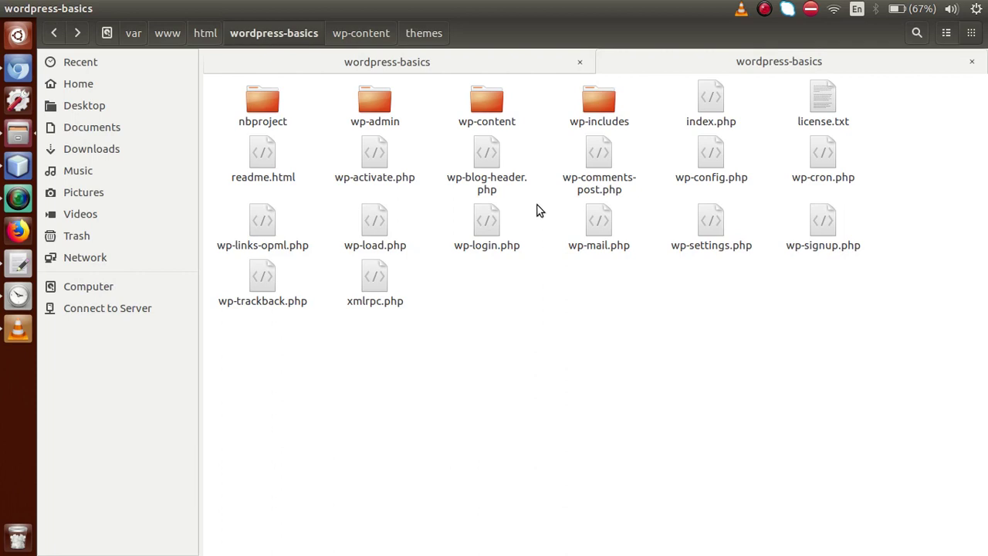
click(596, 98)
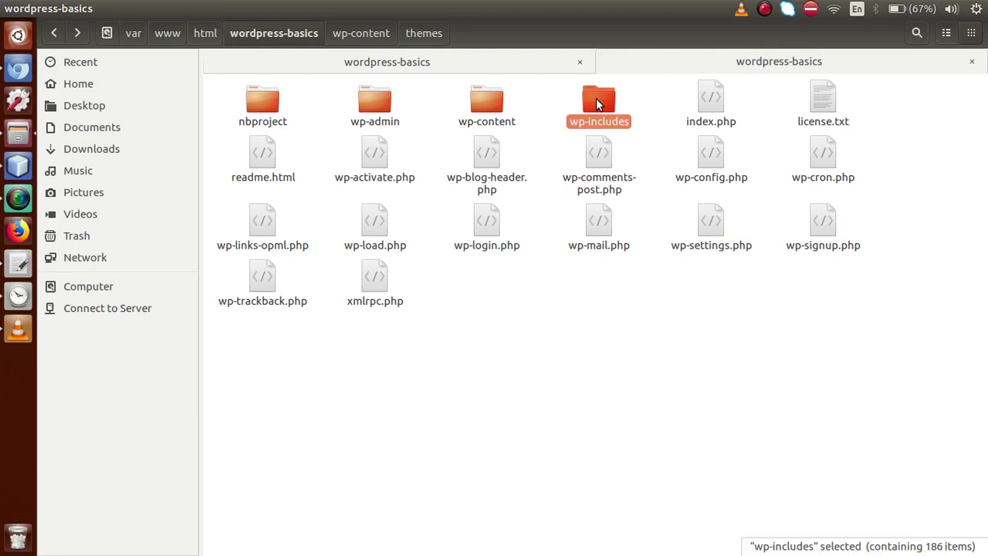
double_click(596, 98)
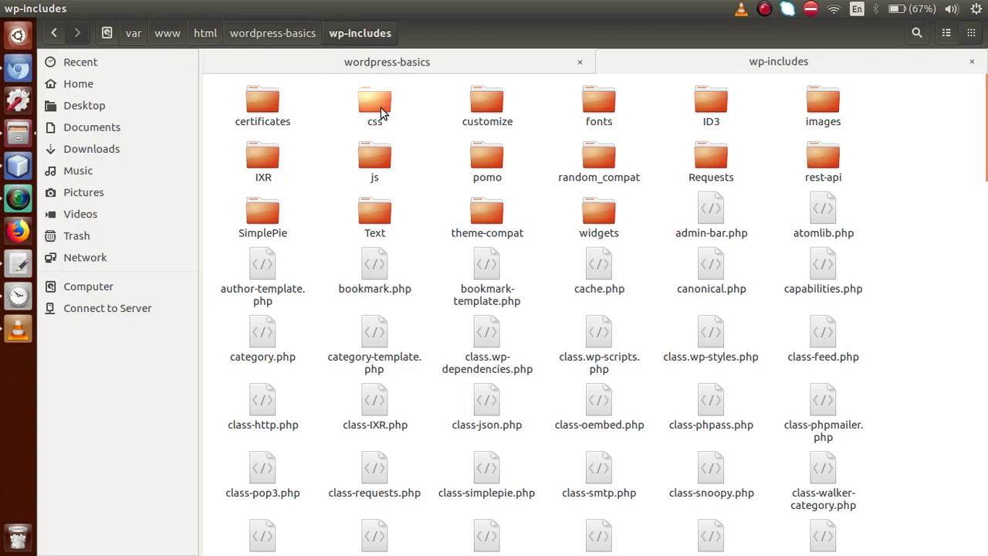
- Scroll the wp-includes listing and descend into its js folder, then jquery
drag(986, 164, 984, 105)
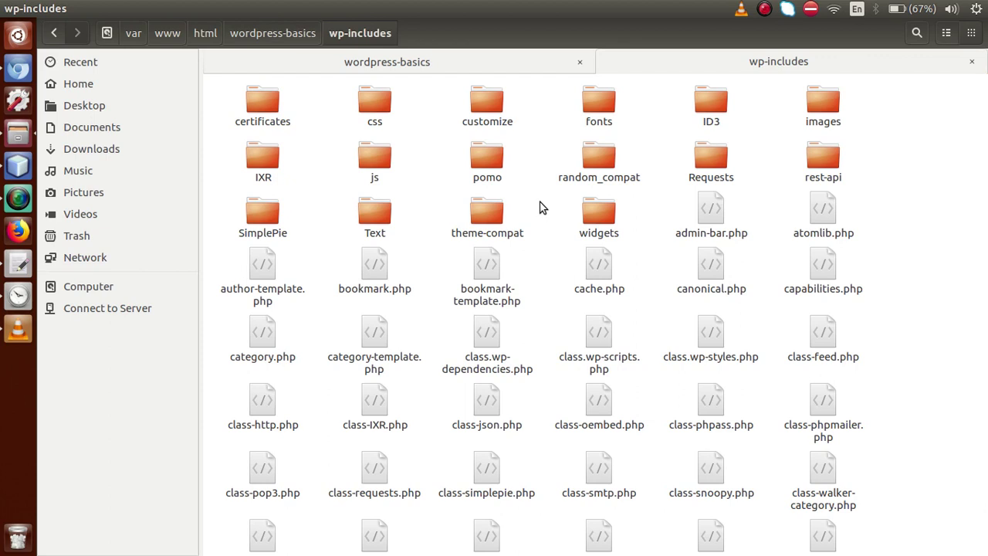
double_click(375, 157)
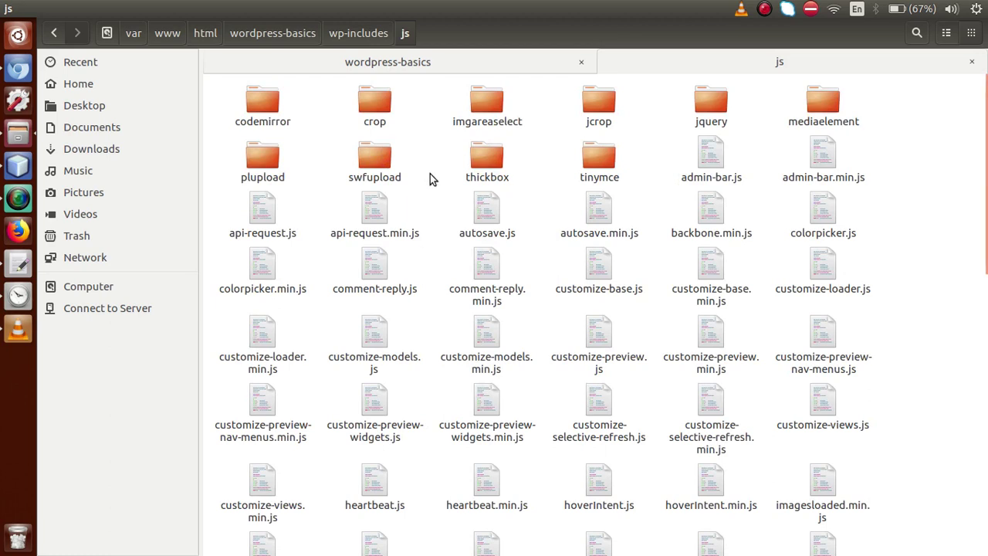
double_click(712, 102)
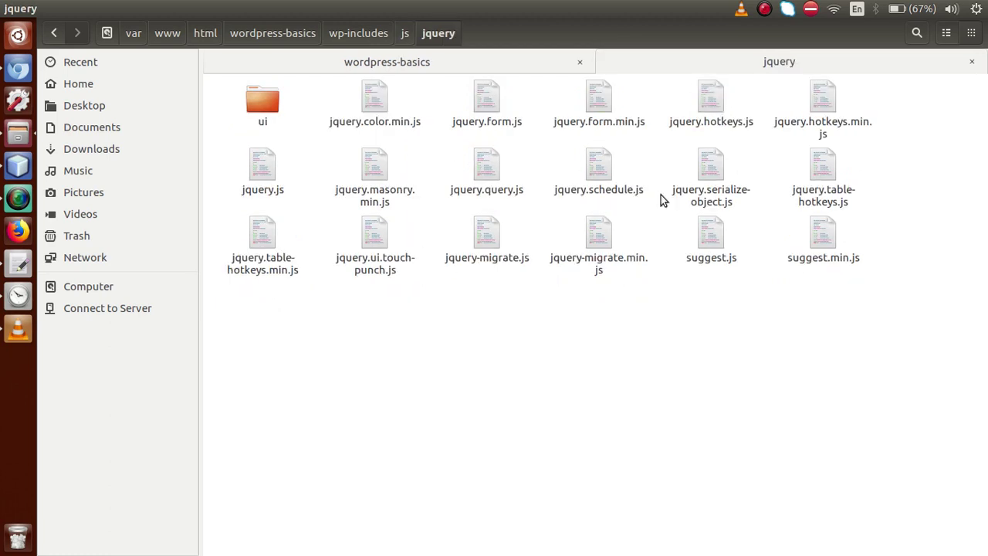
- Inspect the jquery scripts and ui folder, then climb back to wp-includes/js and highlight tinymce
drag(819, 304, 294, 115)
click(384, 334)
double_click(268, 103)
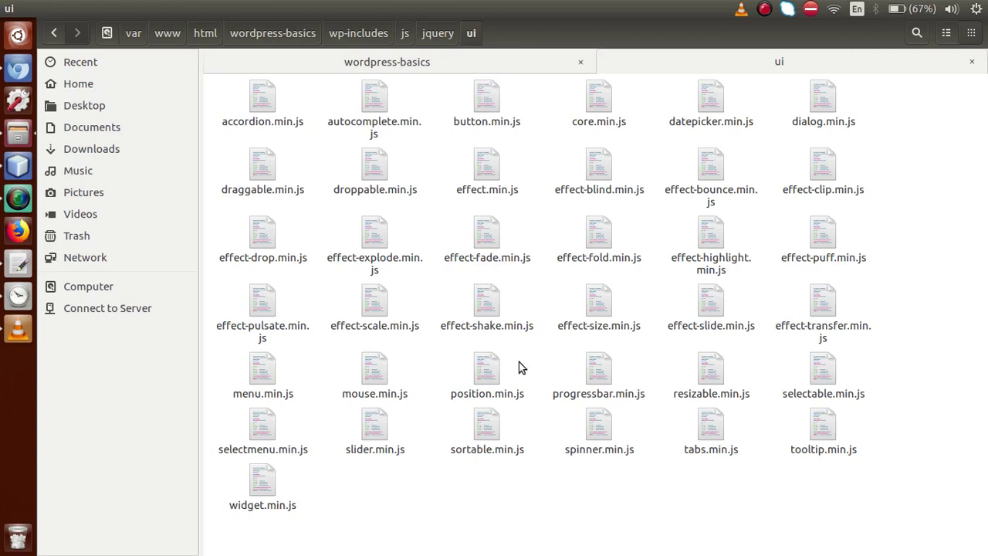
click(437, 34)
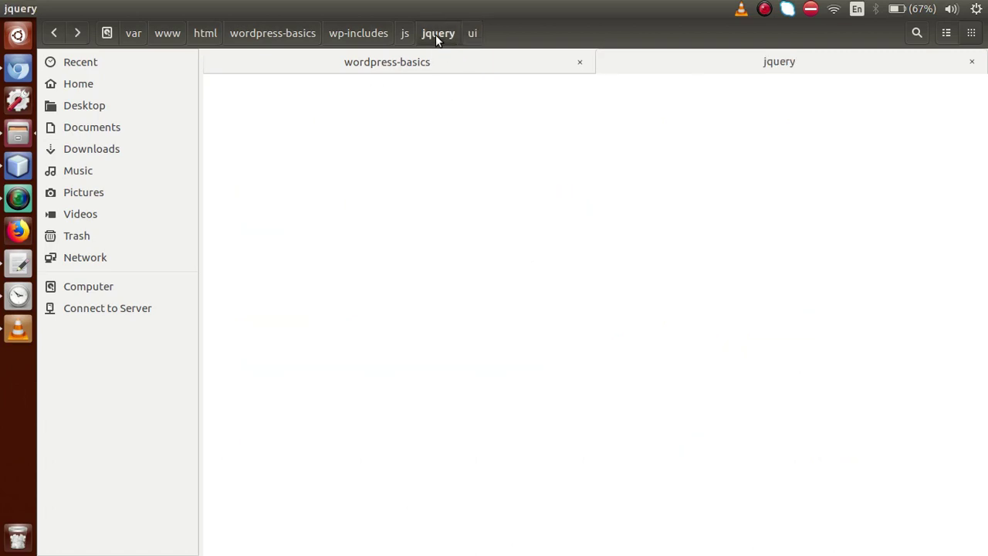
click(405, 33)
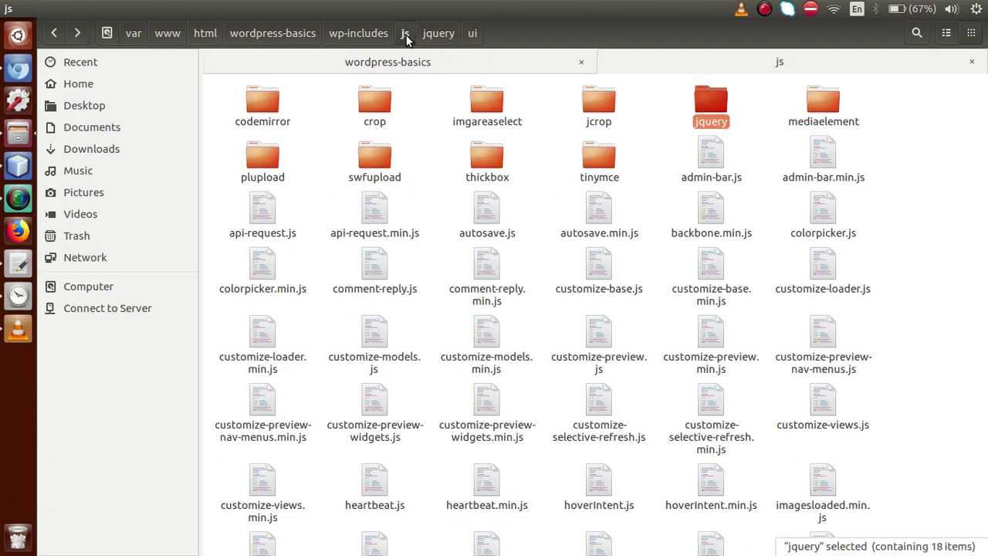
click(588, 160)
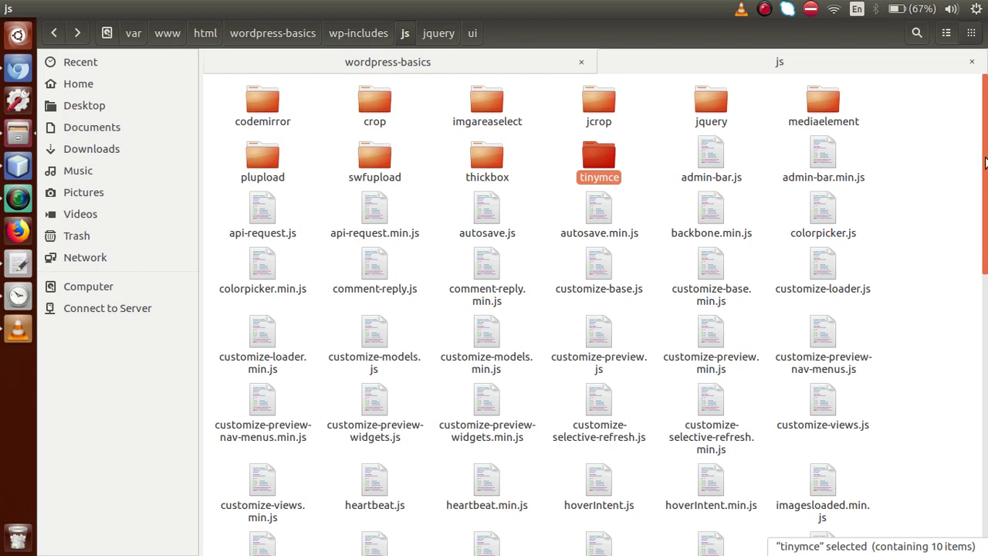
click(935, 156)
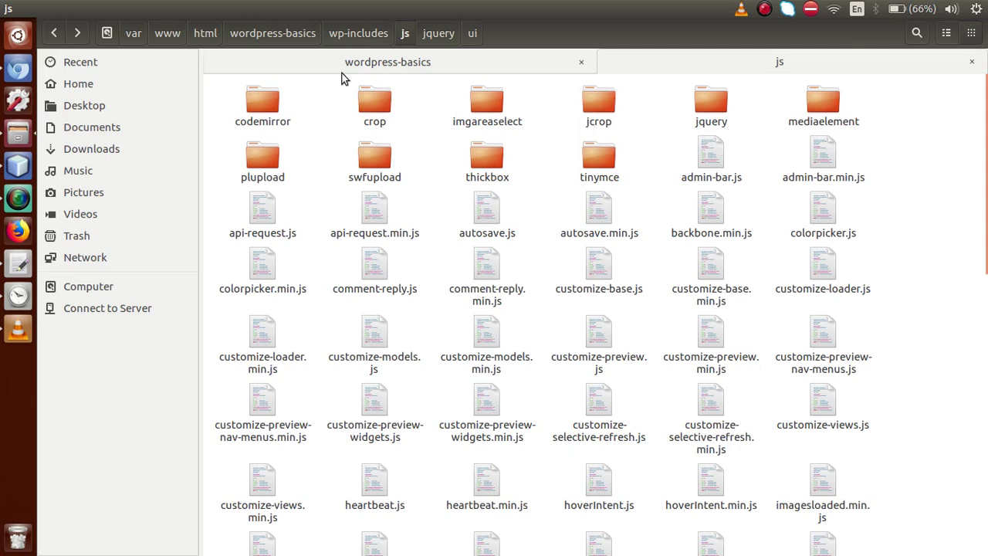
- Jump to wordpress-basics, highlight wp-admin, wp-content and wp-includes, then bring the gedit notes forward
click(295, 36)
click(420, 161)
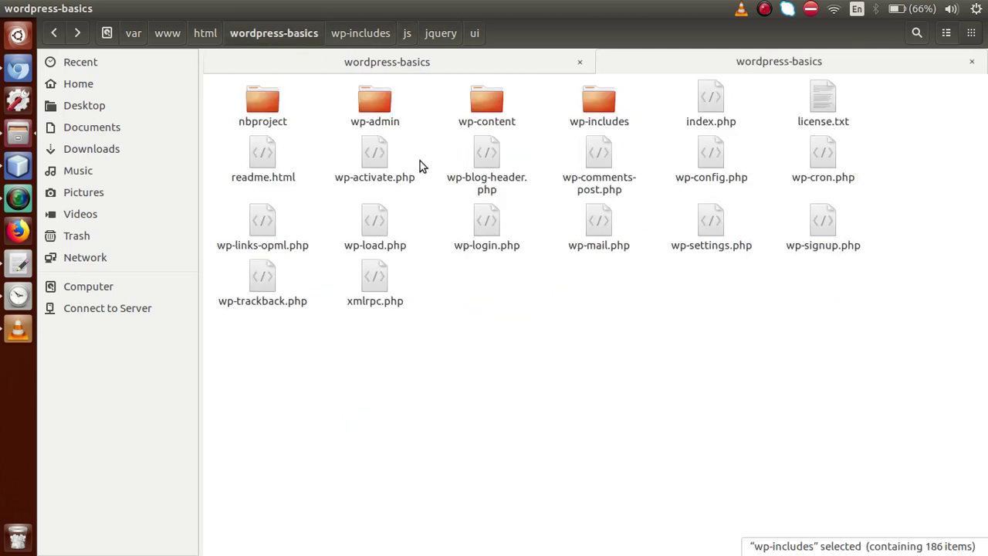
click(370, 102)
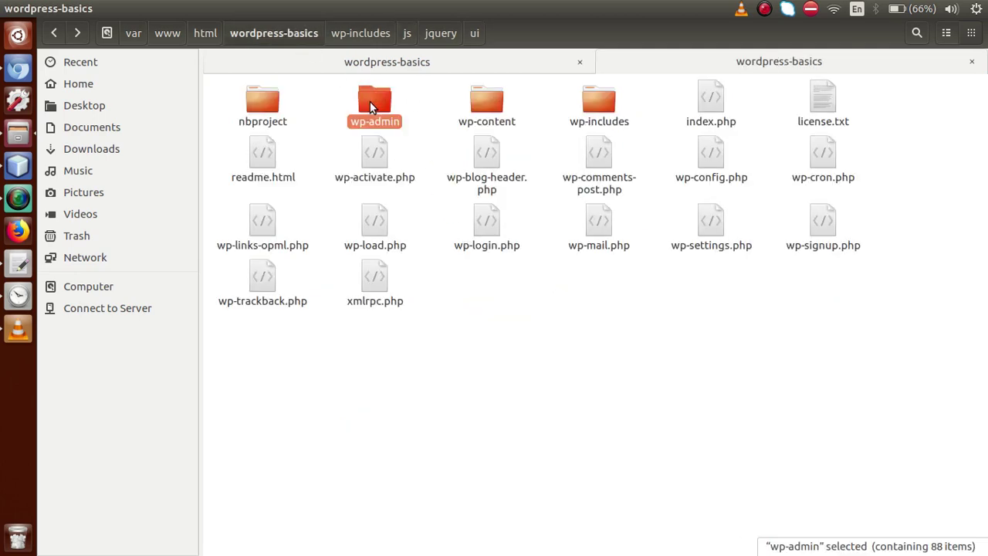
click(496, 102)
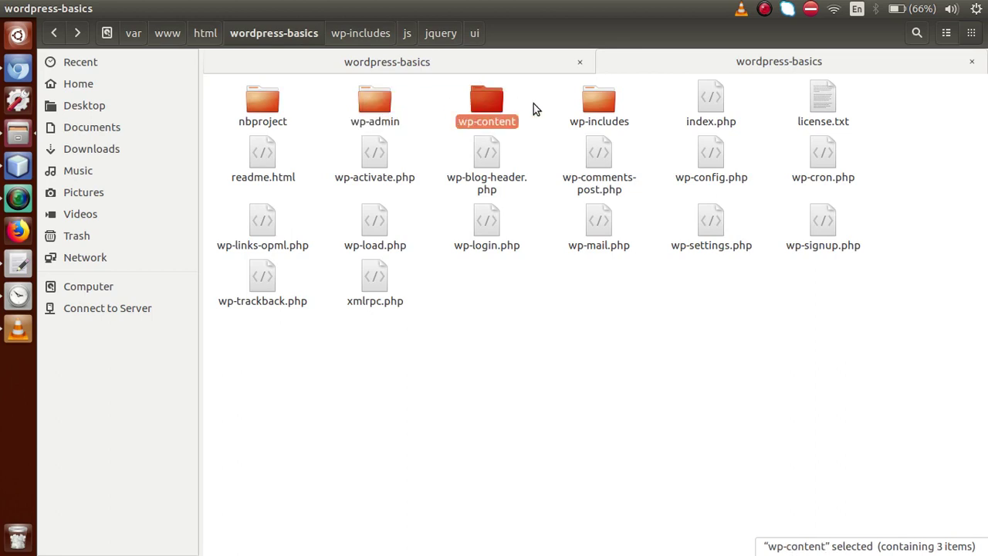
click(598, 103)
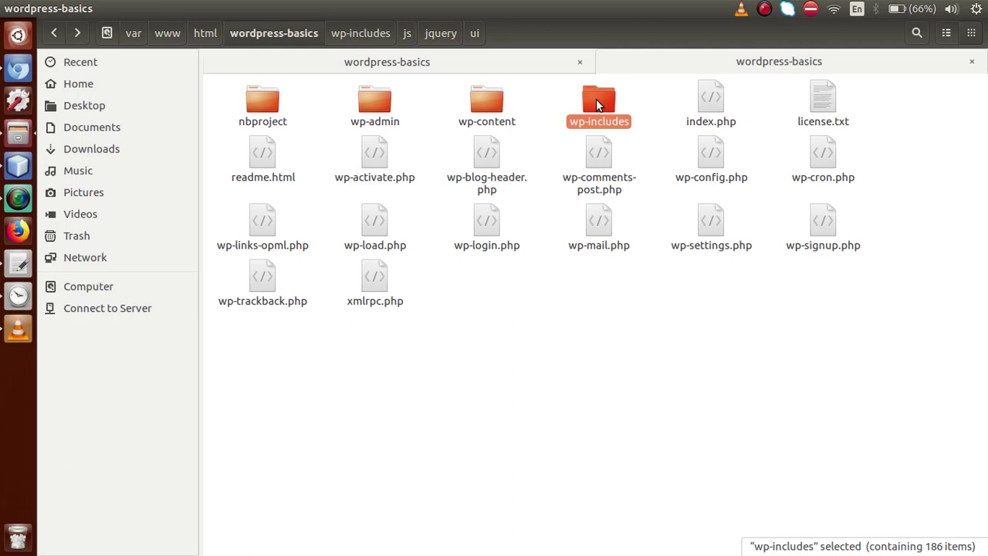
click(17, 265)
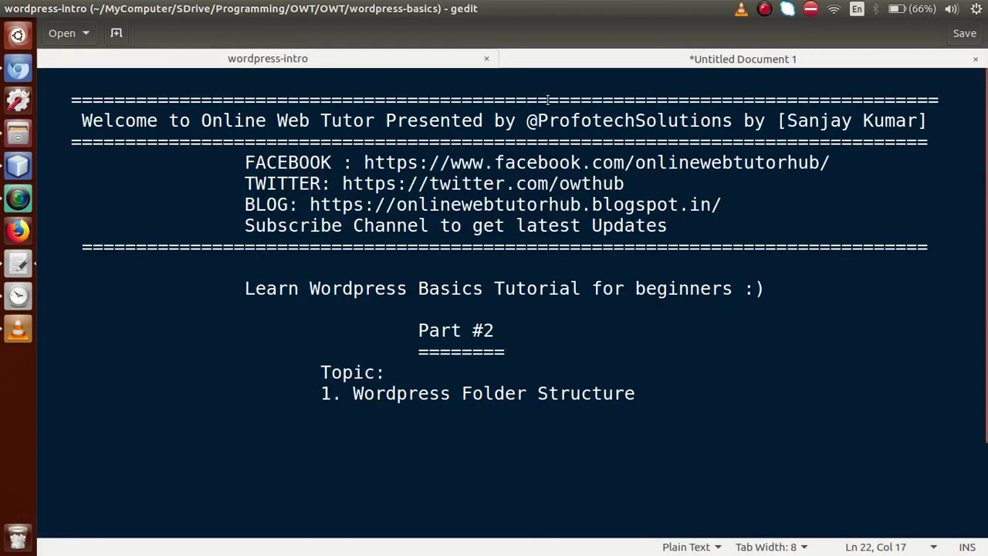
click(587, 60)
click(191, 121)
drag(213, 120, 392, 120)
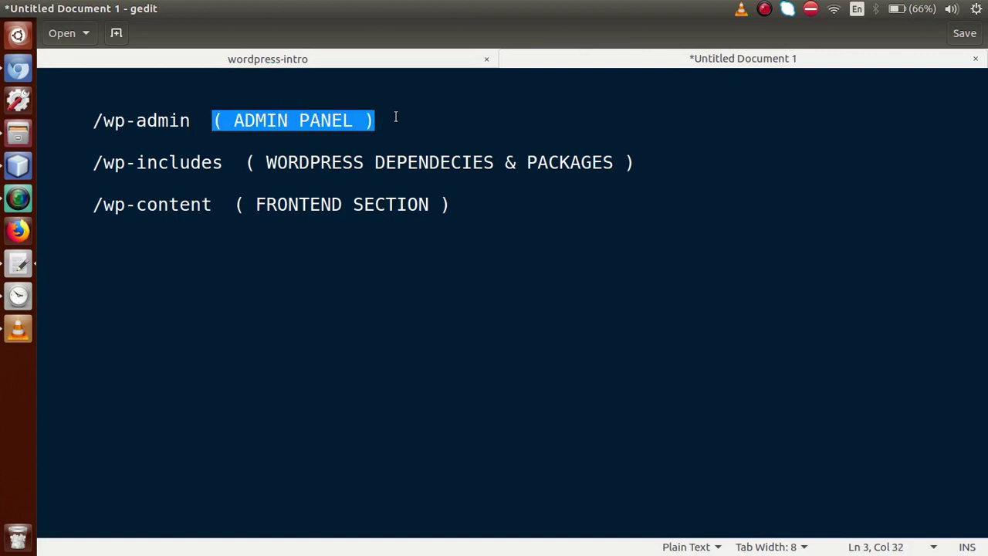
click(392, 120)
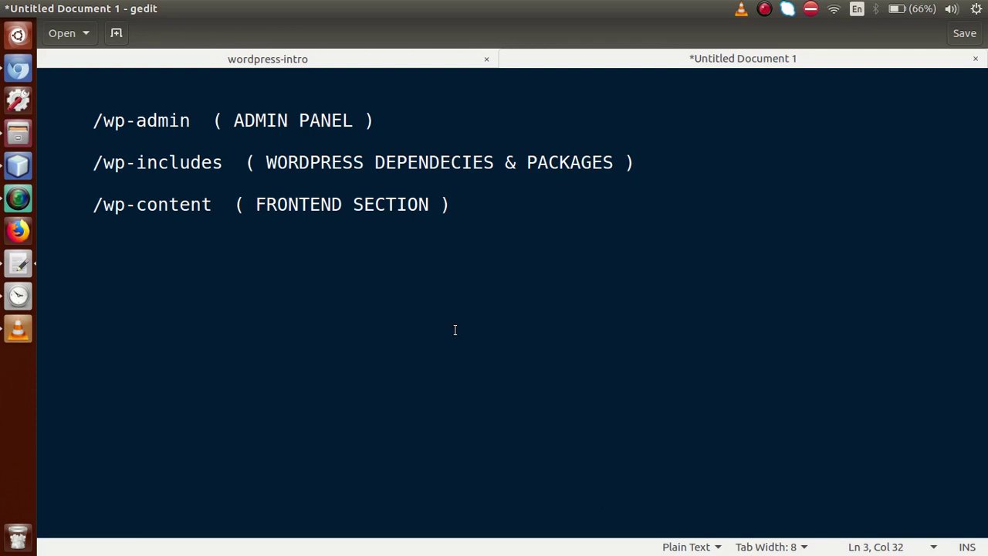
click(406, 60)
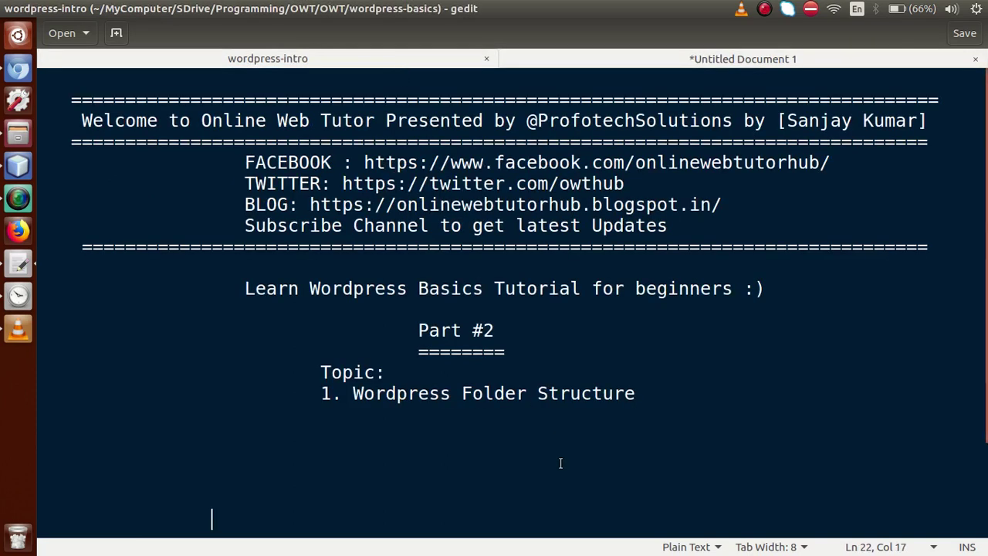